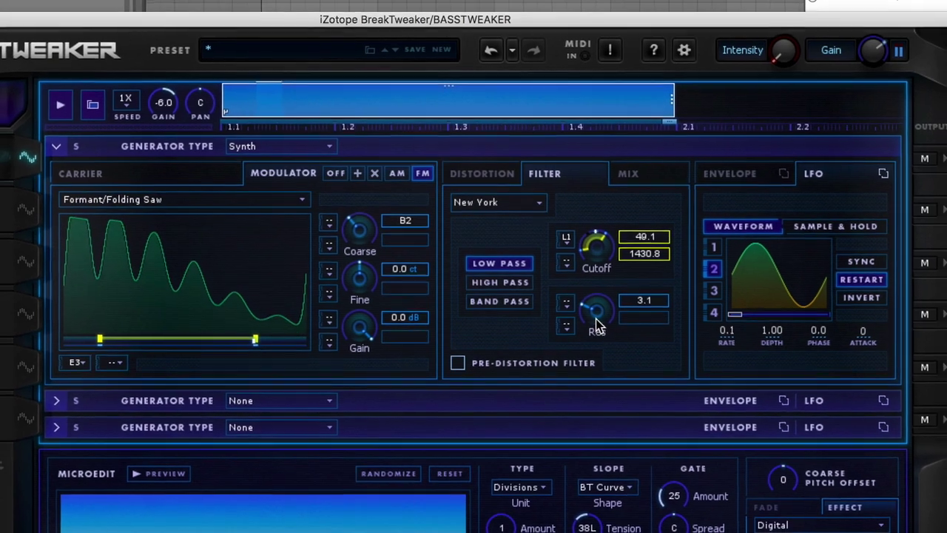
Nudge the LFO depth, then expand the Kick track's first, second and empty third generators.
mouse_move(760, 332)
mouse_down()
mouse_move(757, 377)
mouse_move(753, 332)
mouse_up()
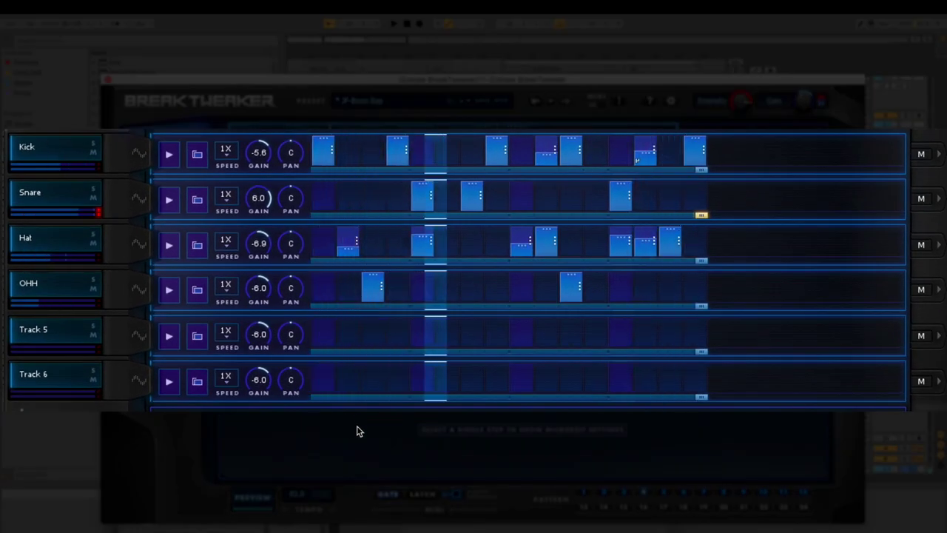
click(140, 154)
click(166, 145)
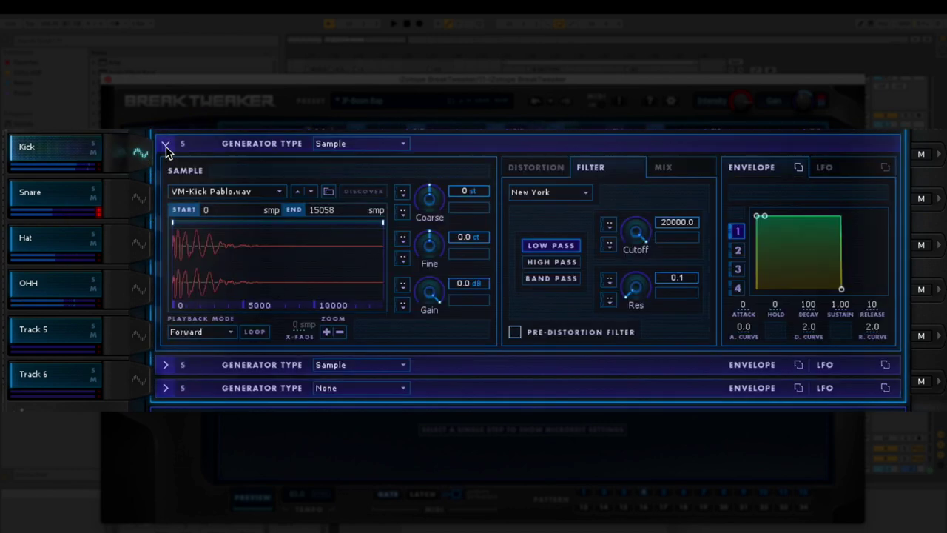
click(165, 365)
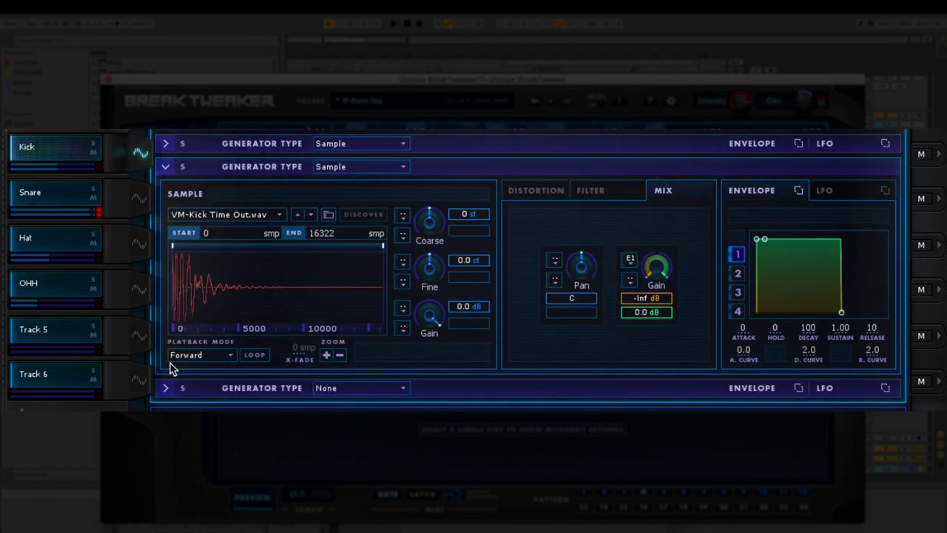
click(164, 389)
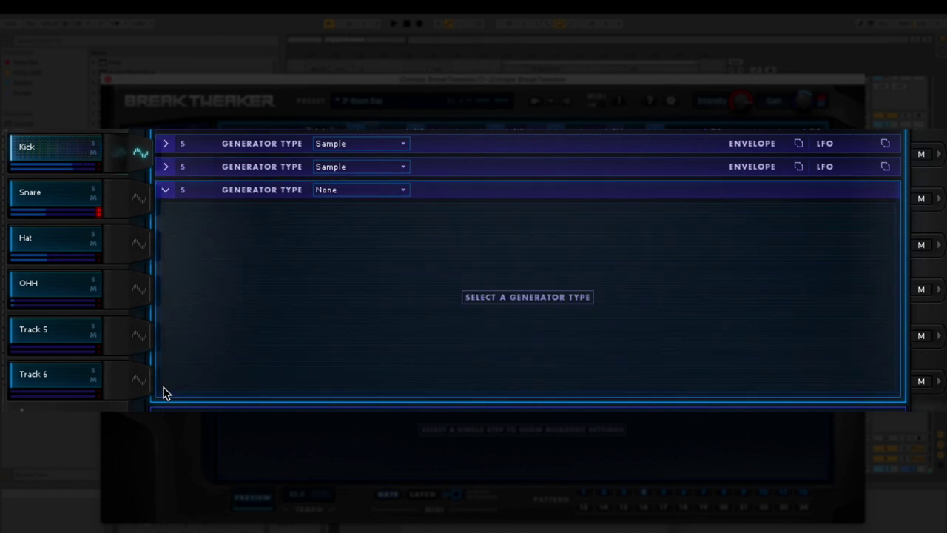
Make generator 3 a Synth with a ramp oscillator 1 tuned to G3, then adjust oscillator 2.
click(343, 191)
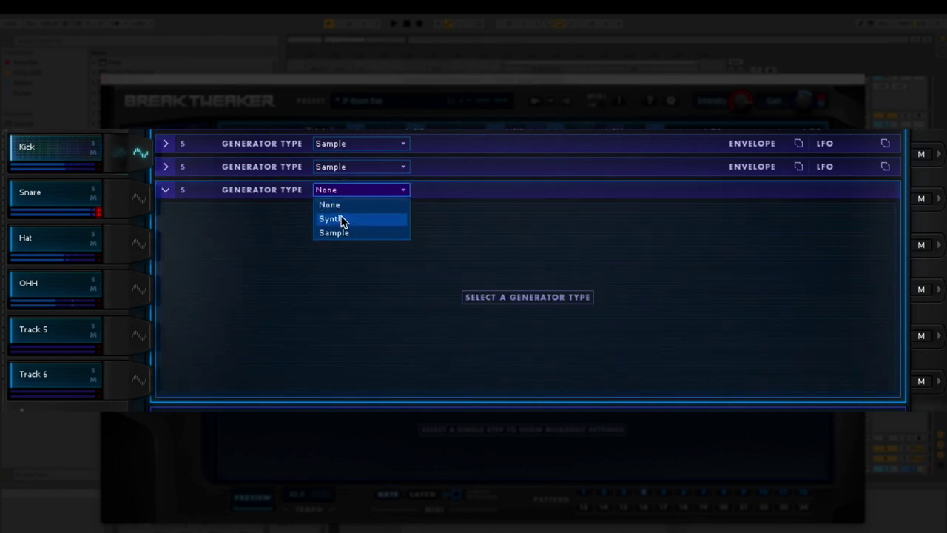
click(342, 219)
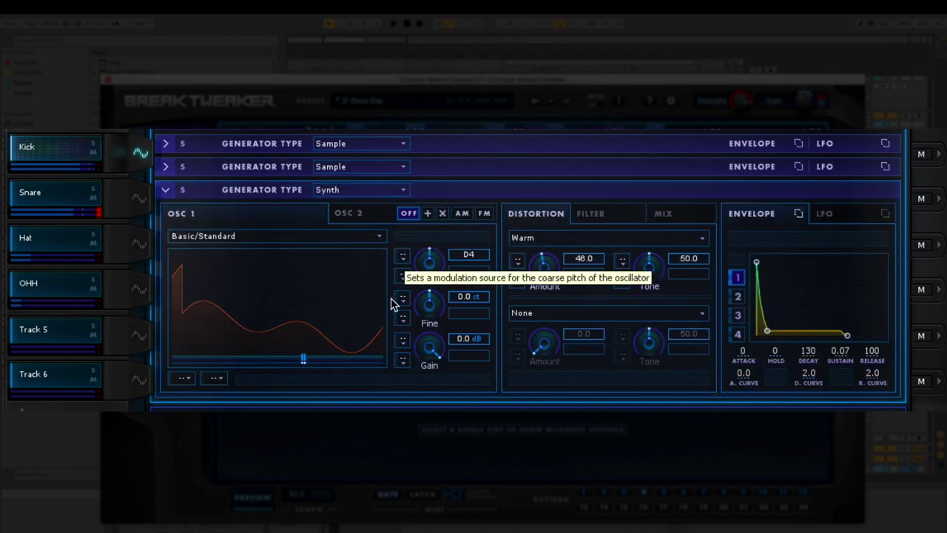
drag(300, 360, 261, 367)
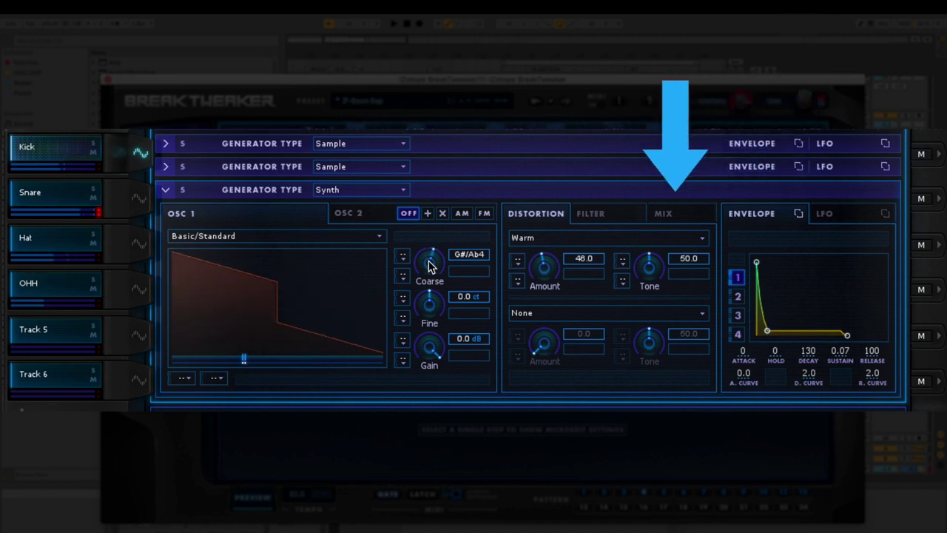
scroll(429, 263, up, 3)
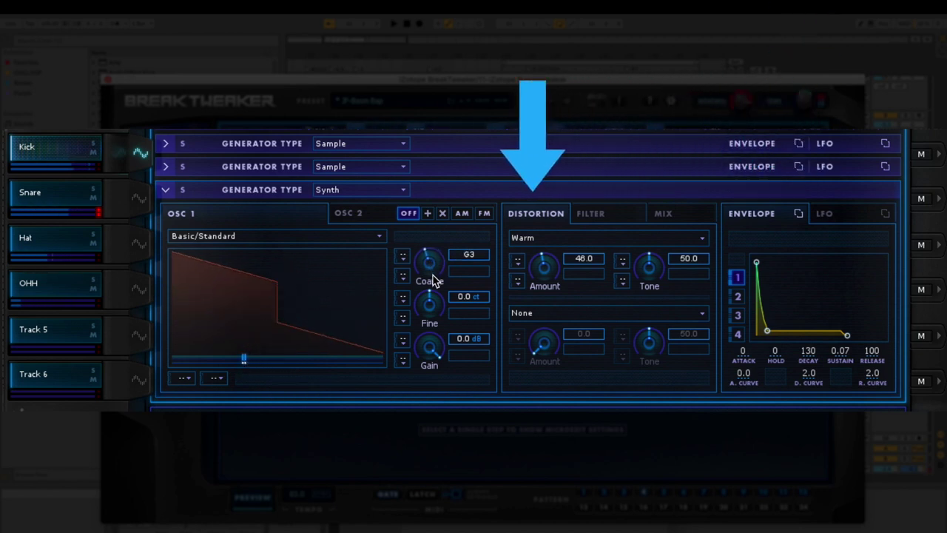
click(355, 215)
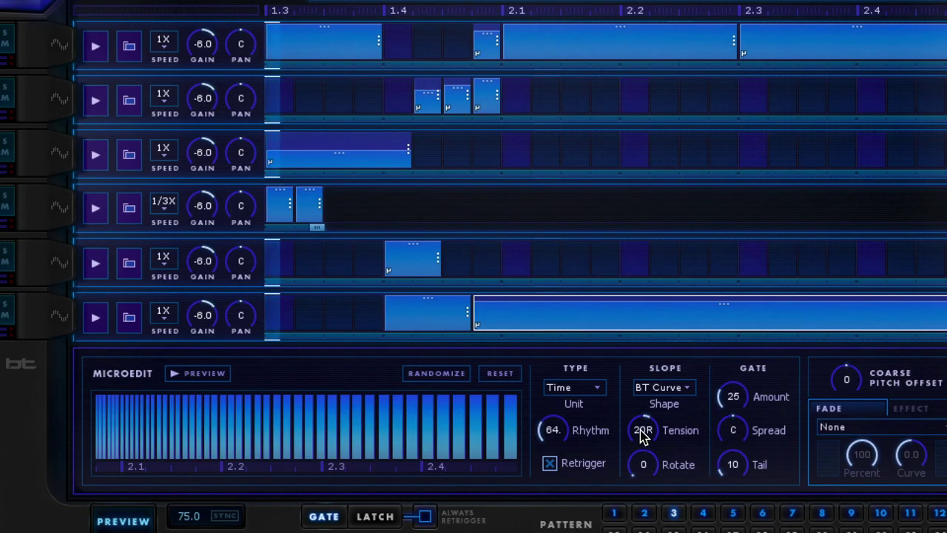
scroll(643, 433, up, 5)
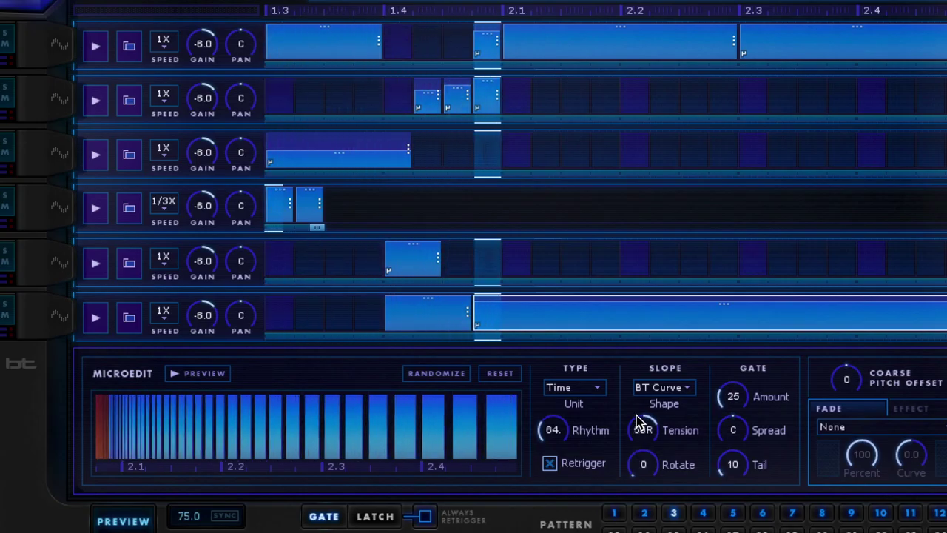
Bend the microedit tension fully right, ease it back toward linear, and choose a Sine slope.
drag(641, 420, 627, 337)
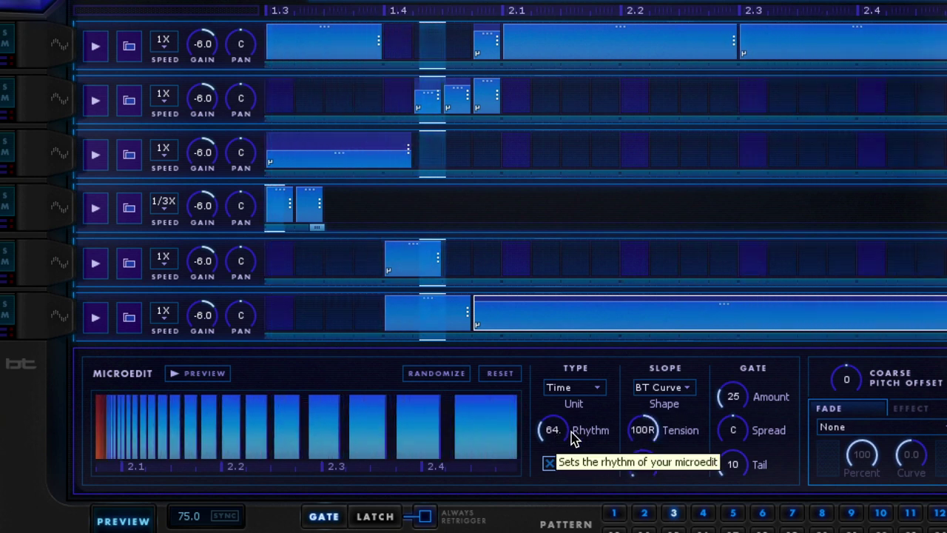
drag(641, 436, 637, 468)
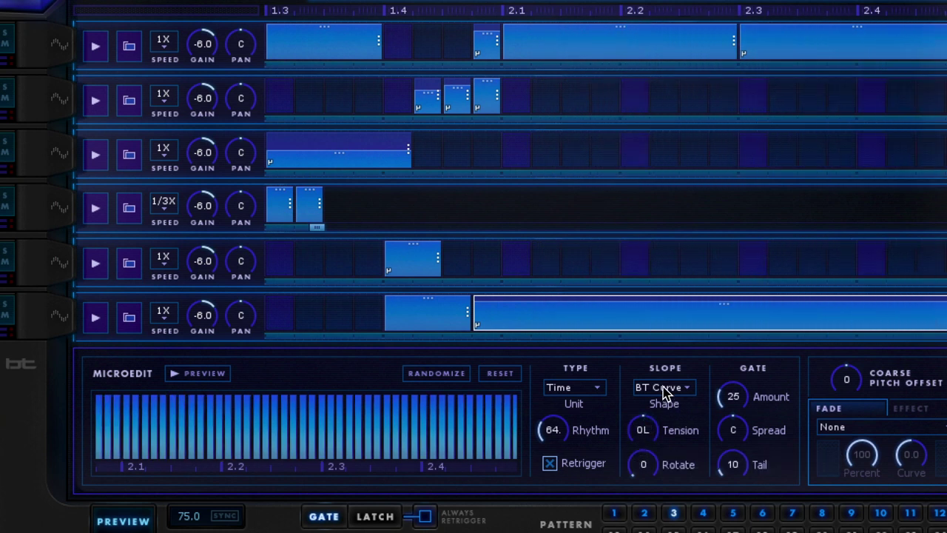
click(667, 393)
click(663, 423)
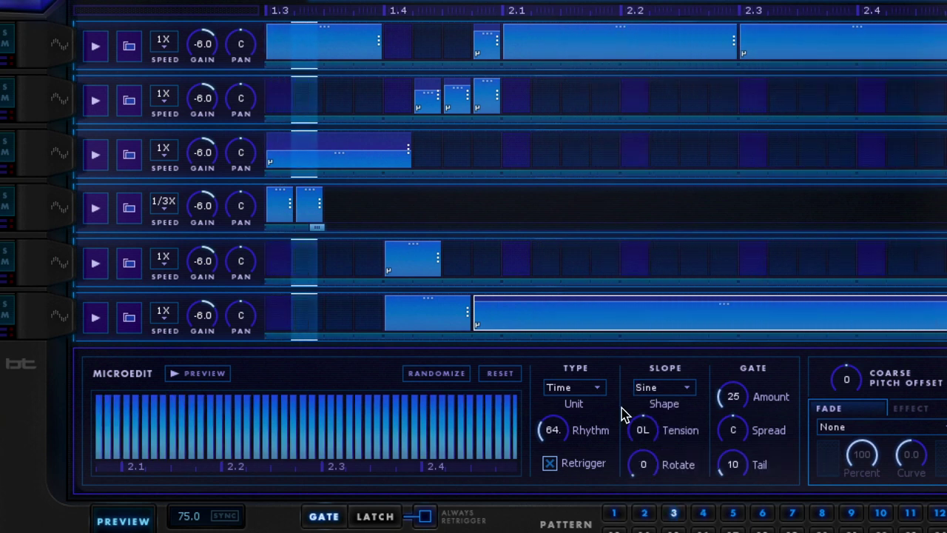
Set the microedit type to Pitch and track 4's speed to 1X.
click(586, 389)
click(581, 422)
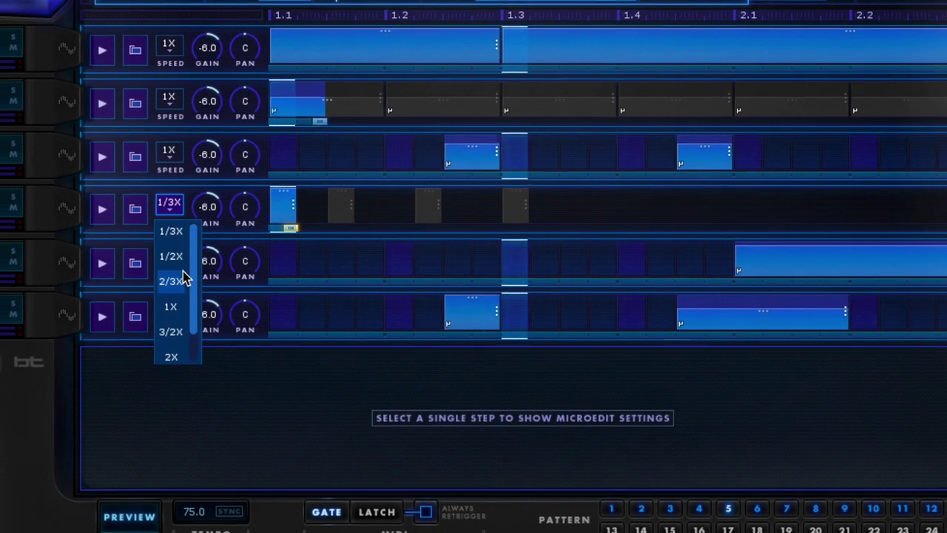
click(177, 305)
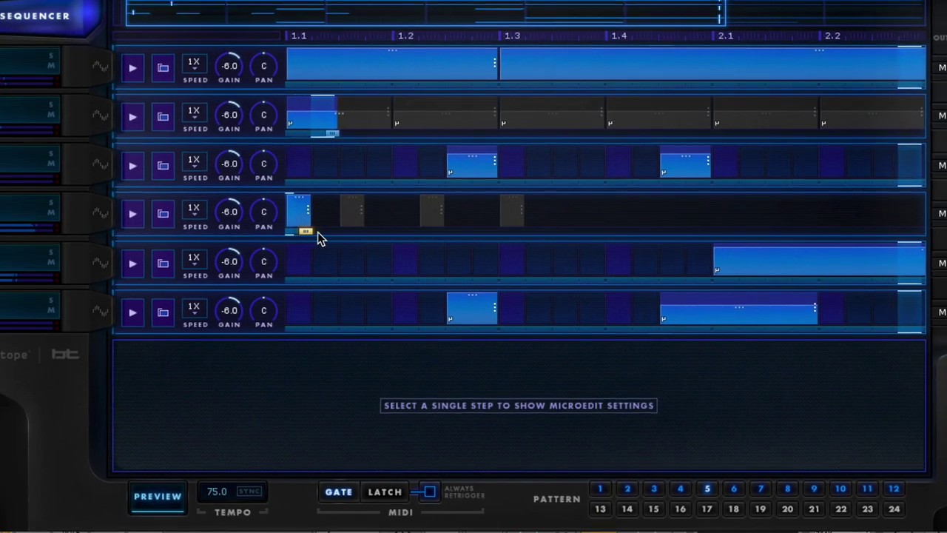
Extend track 4's yellow loop-length handle across more steps and start playback.
drag(301, 230, 514, 236)
key(space)
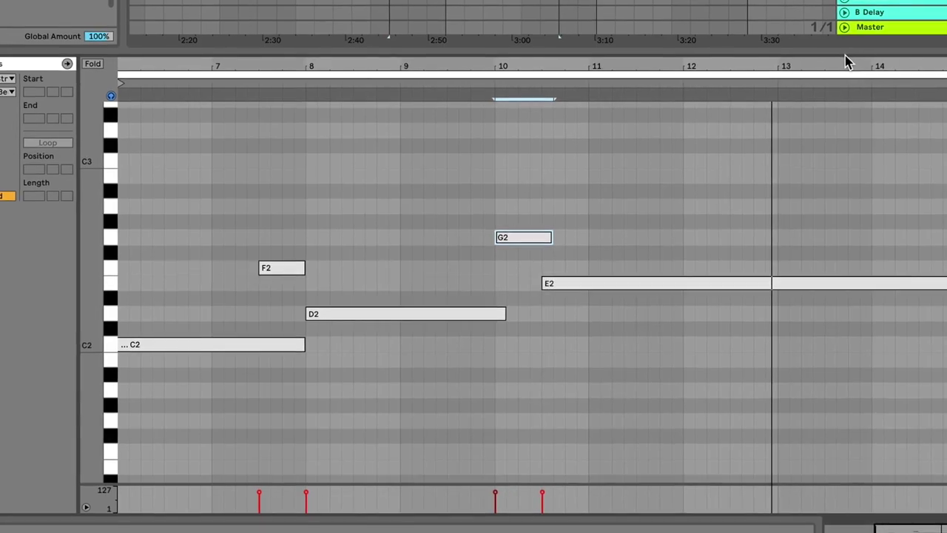
Scroll the piano roll left to show earlier bars.
scroll(836, 63, left, 10)
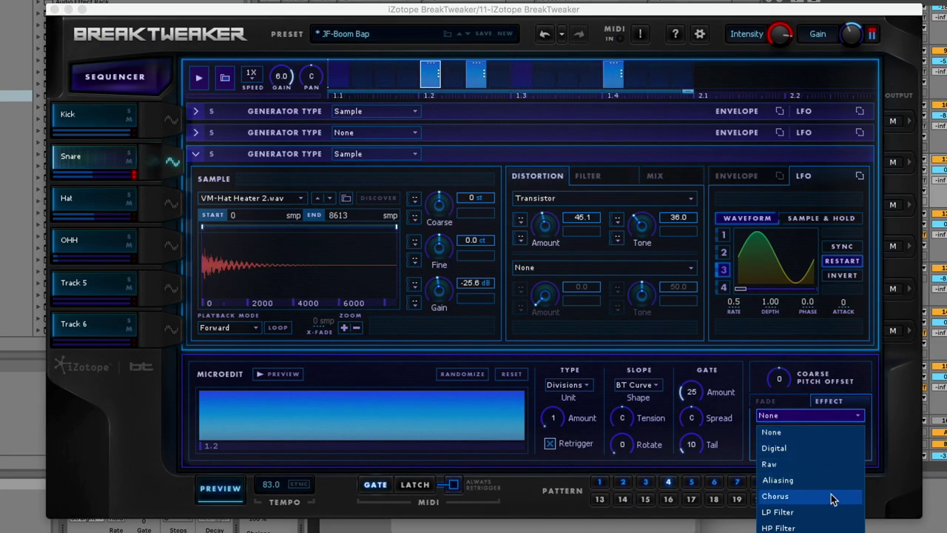
Choose Chorus as the Snare step's microedit effect.
click(834, 500)
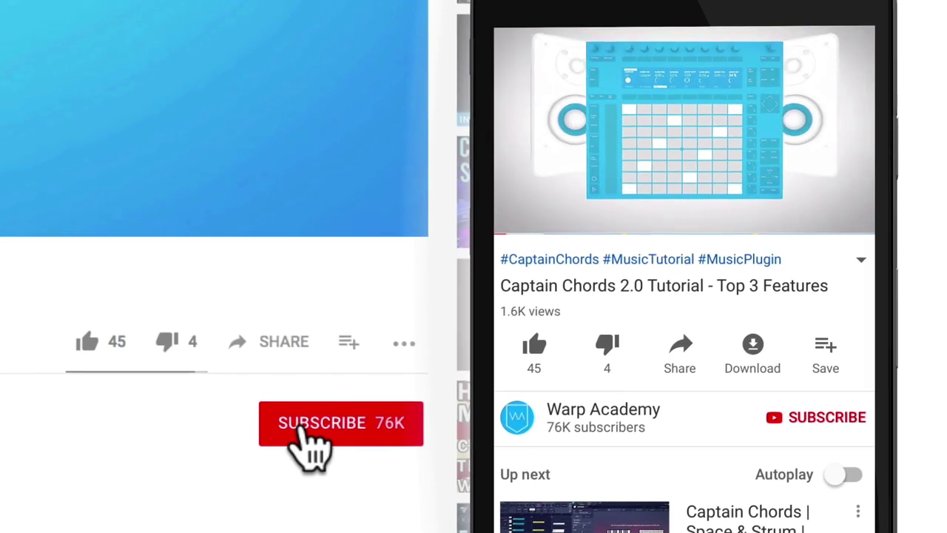
Subscribe to the Warp Academy channel under the video.
click(407, 446)
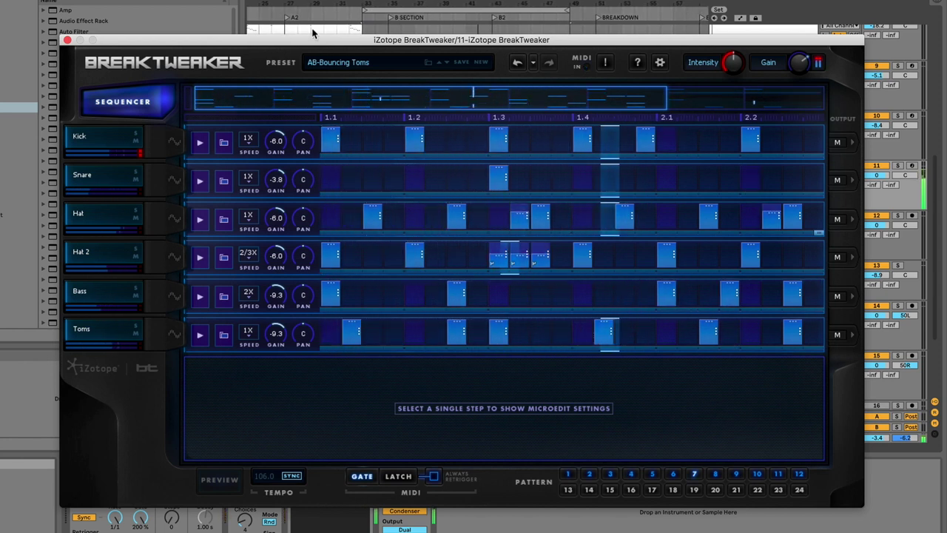
Load the JF-Boom Bap preset from the preset browser and switch the sequencer to pattern 2.
click(335, 65)
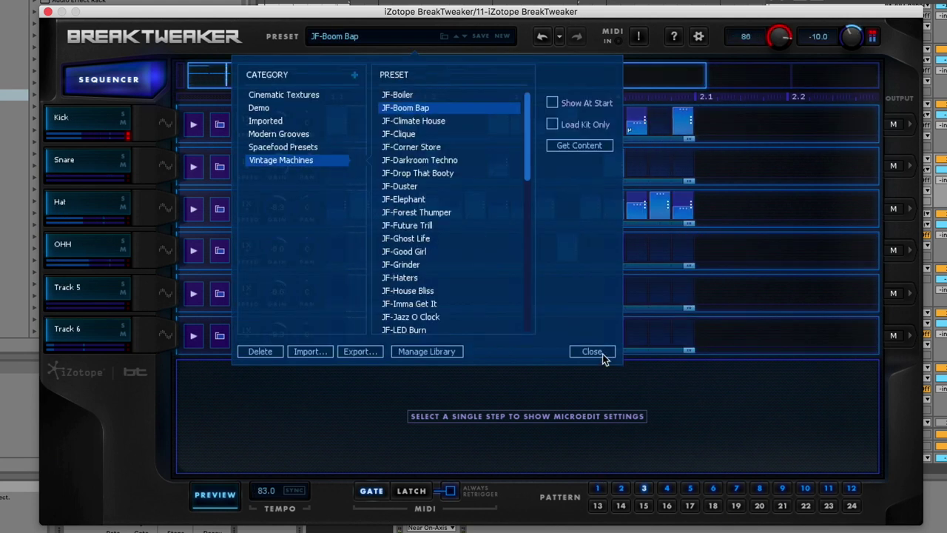
click(601, 356)
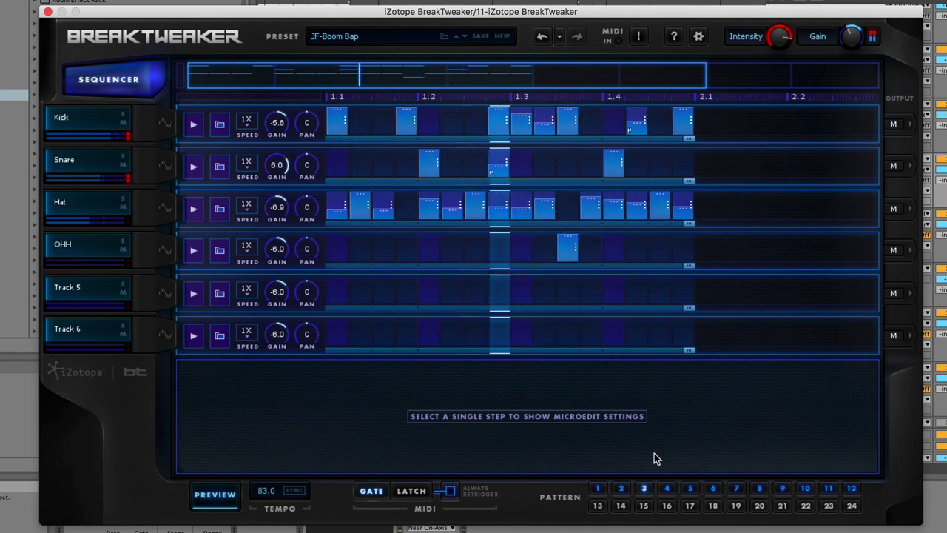
click(621, 488)
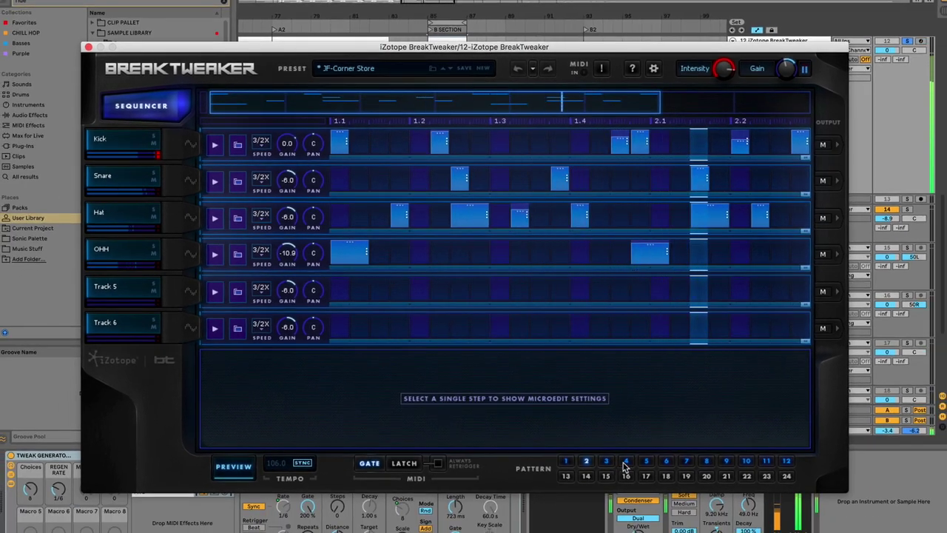
Switch the JF-Corner Store sequencer to pattern 4, then to pattern 6.
click(626, 462)
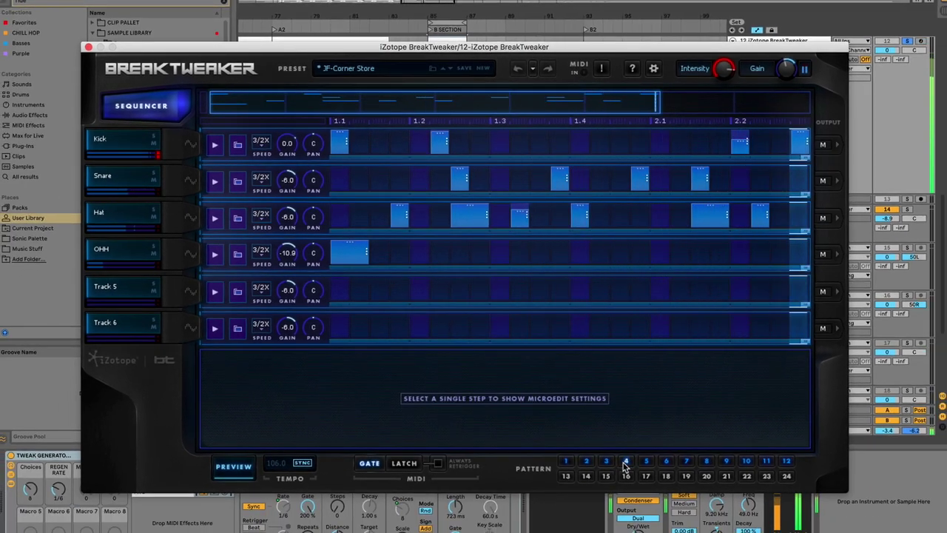
click(665, 462)
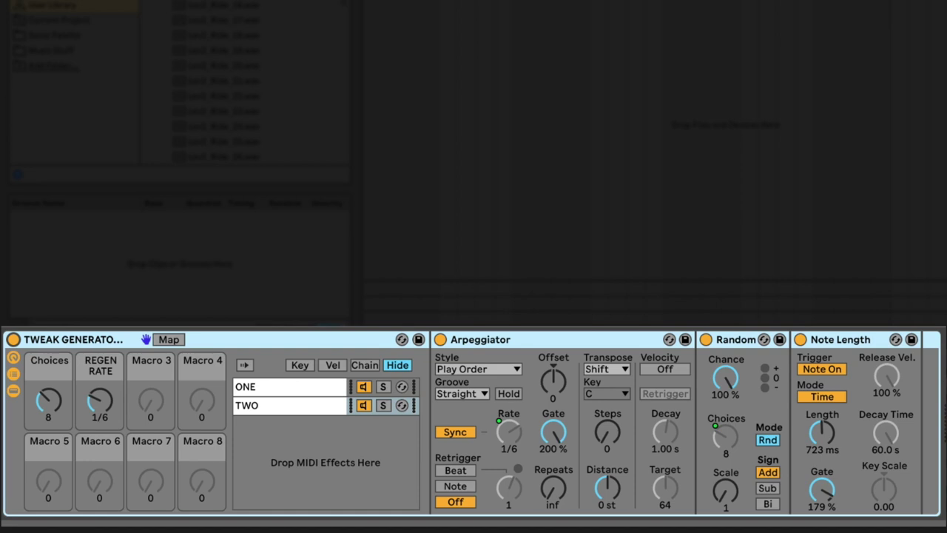
Fold and delete the Tweak Generator rack, then open and close the BreakTweaker window.
double_click(100, 339)
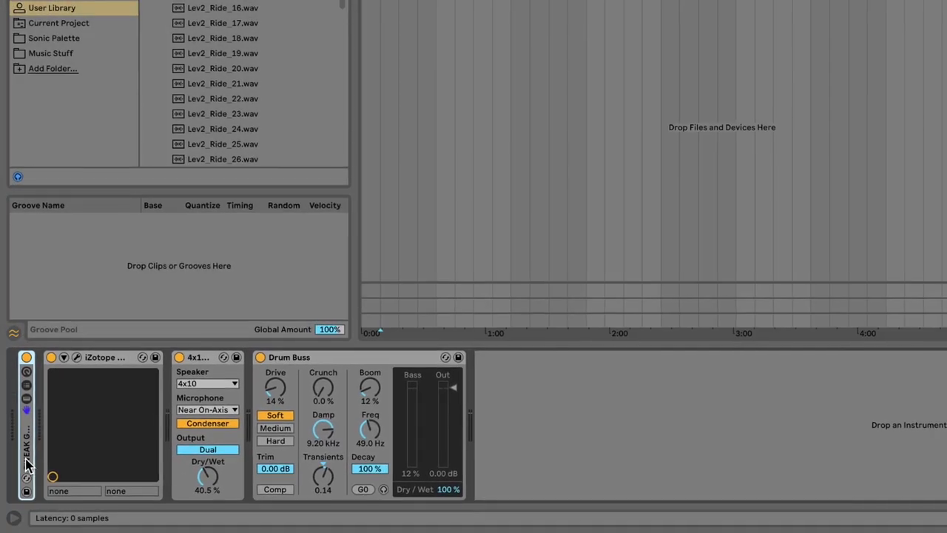
key(ctrl+shift+g)
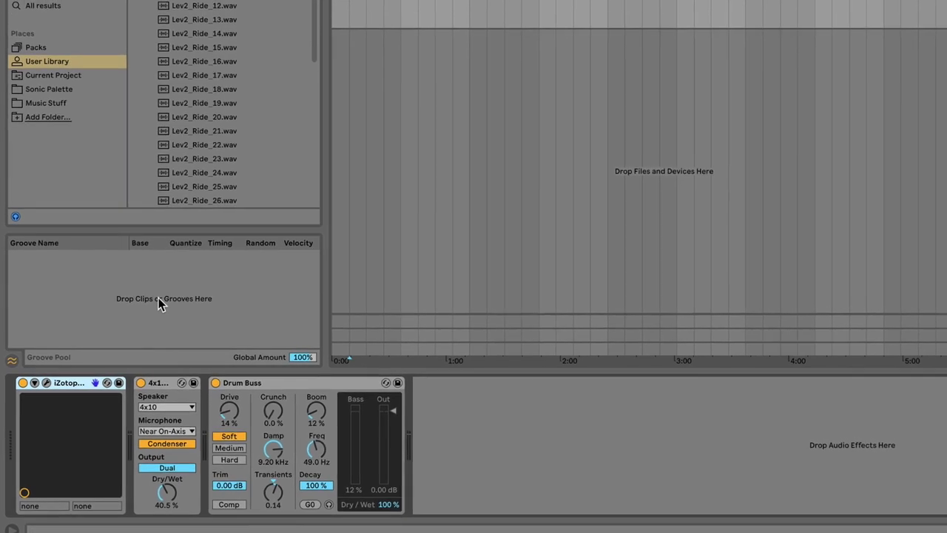
click(44, 385)
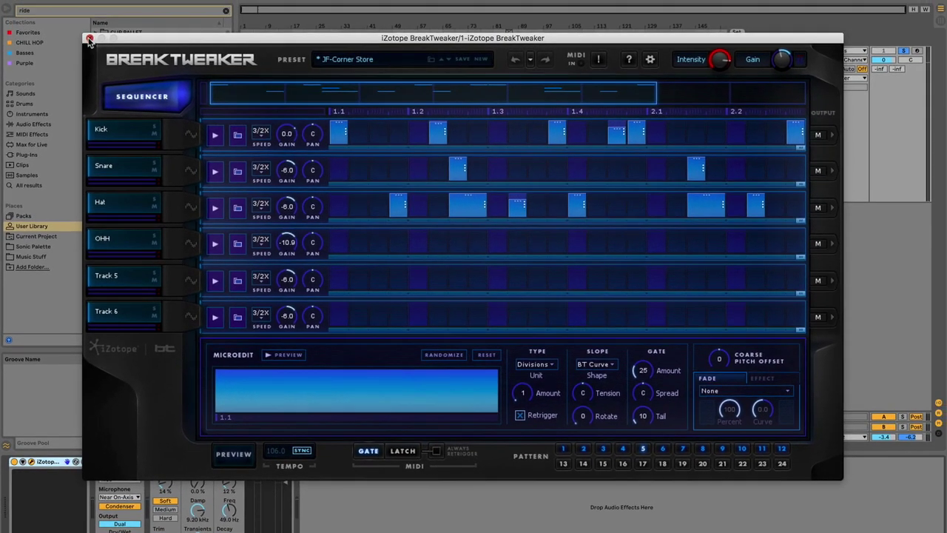
click(88, 38)
Create a MIDI clip over bars 1–17 holding one C2 note stretched with Legato.
drag(241, 72, 292, 74)
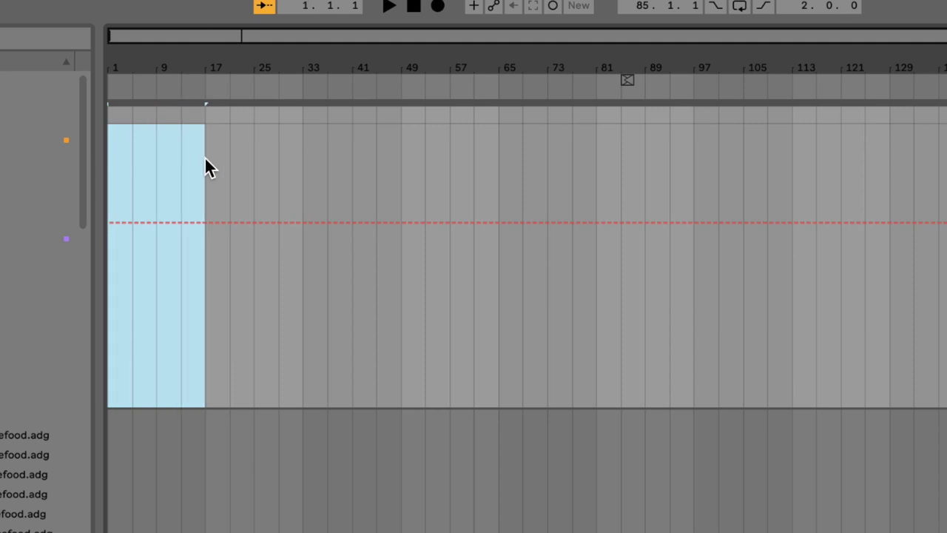
key(ctrl+shift+m)
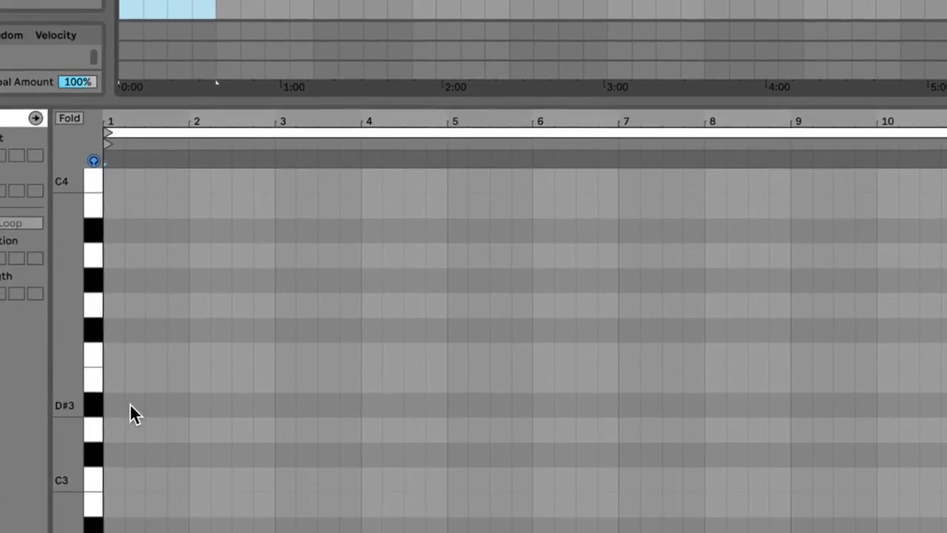
double_click(136, 308)
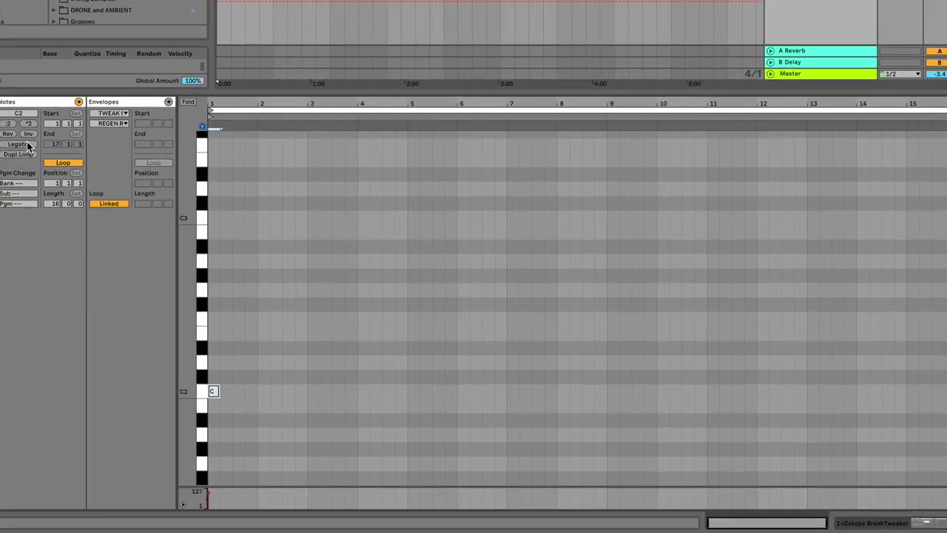
click(58, 182)
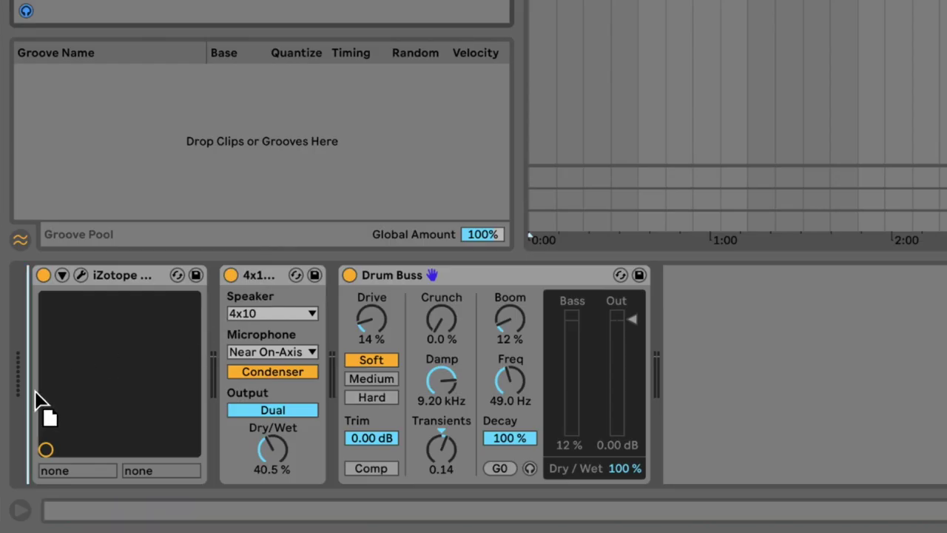
Add an Arpeggiator at the start of the chain with Play Order style and 0 st distance.
drag(36, 392, 36, 392)
click(52, 311)
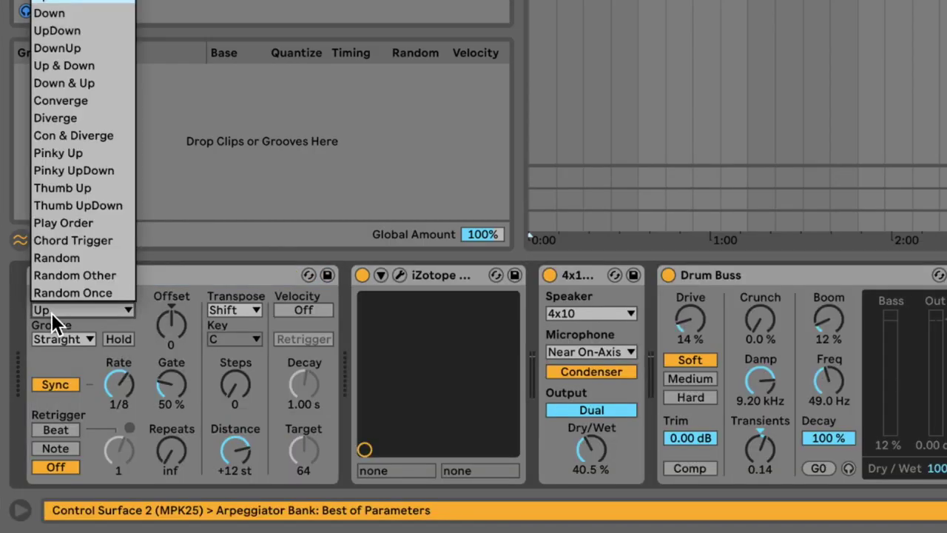
click(57, 223)
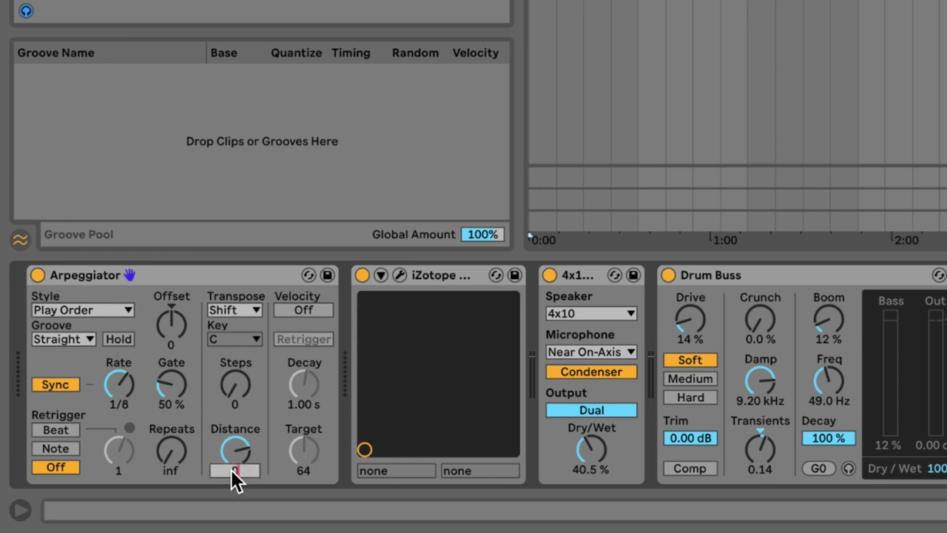
key(Return)
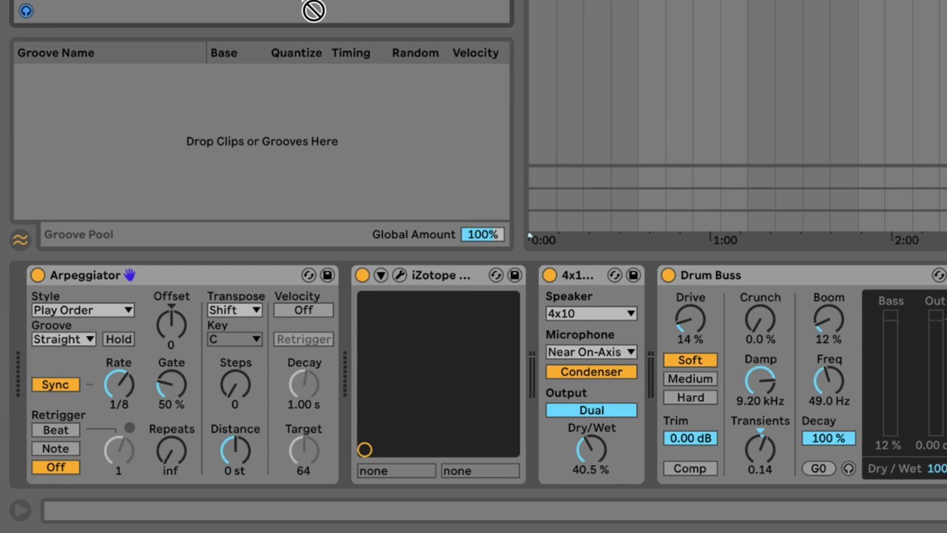
Add a Random device and a Note Length device set to 953 ms after it.
drag(303, 8, 335, 333)
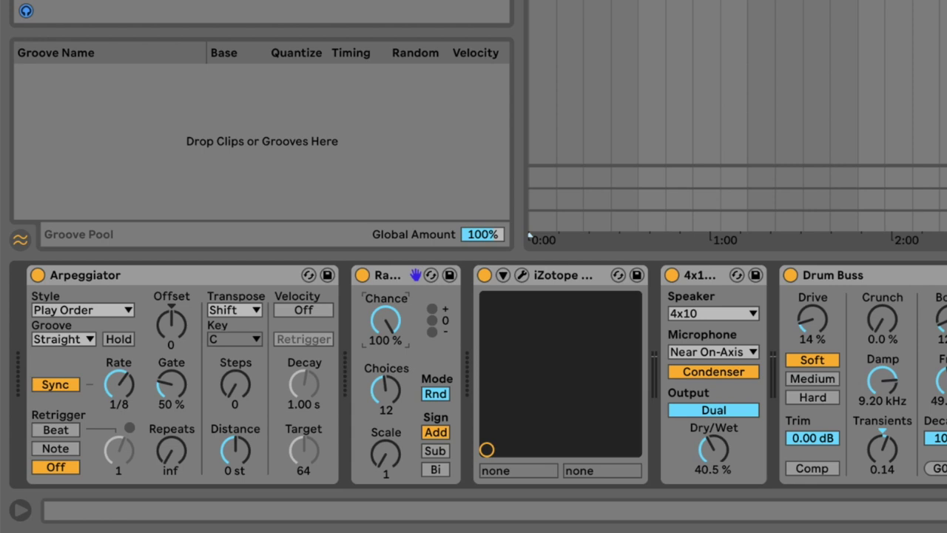
drag(473, 3, 488, 307)
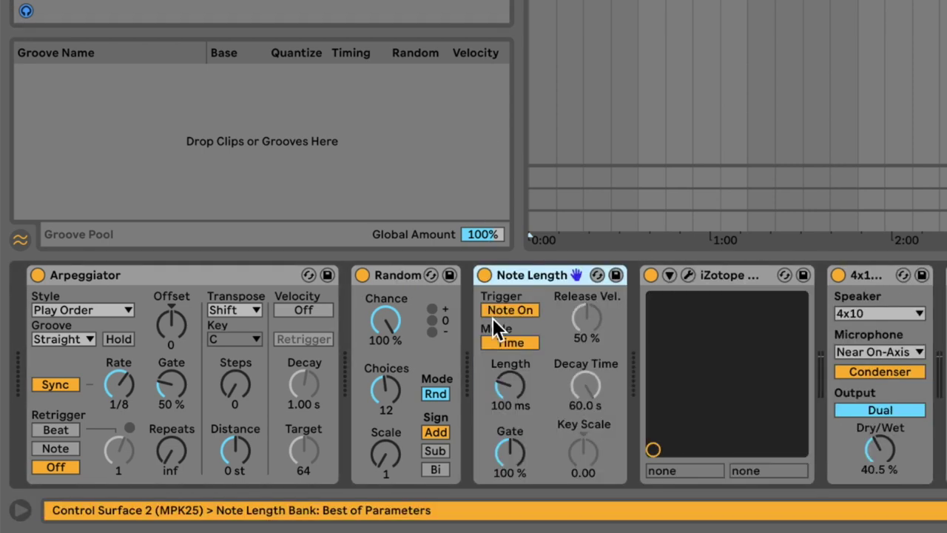
drag(510, 390, 510, 374)
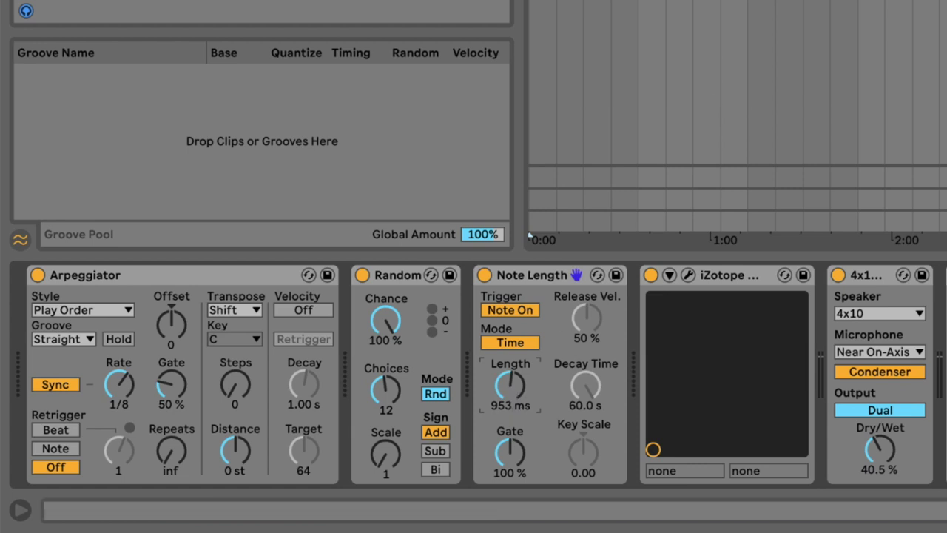
click(508, 278)
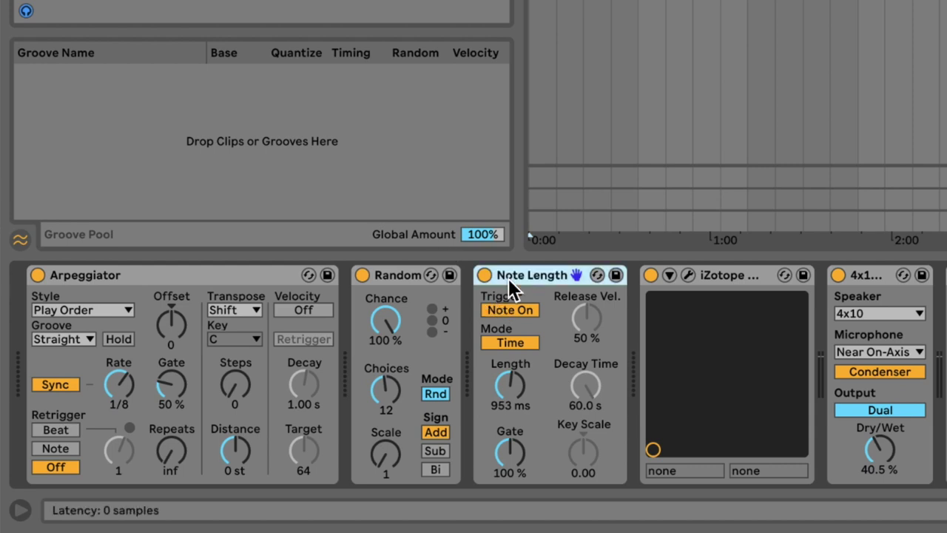
Group Arpeggiator, Random and Note Length into a MIDI rack and duplicate its chain.
shift+click(270, 278)
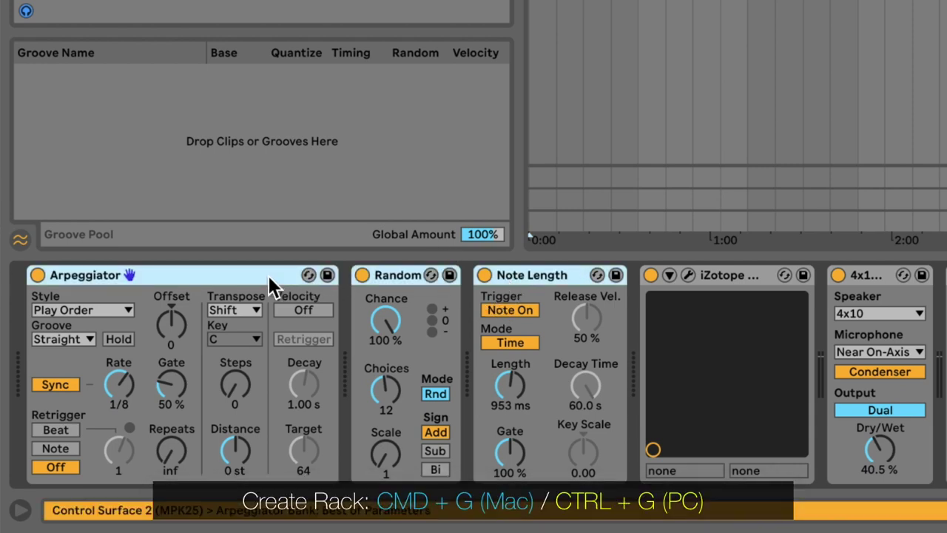
key(ctrl+g)
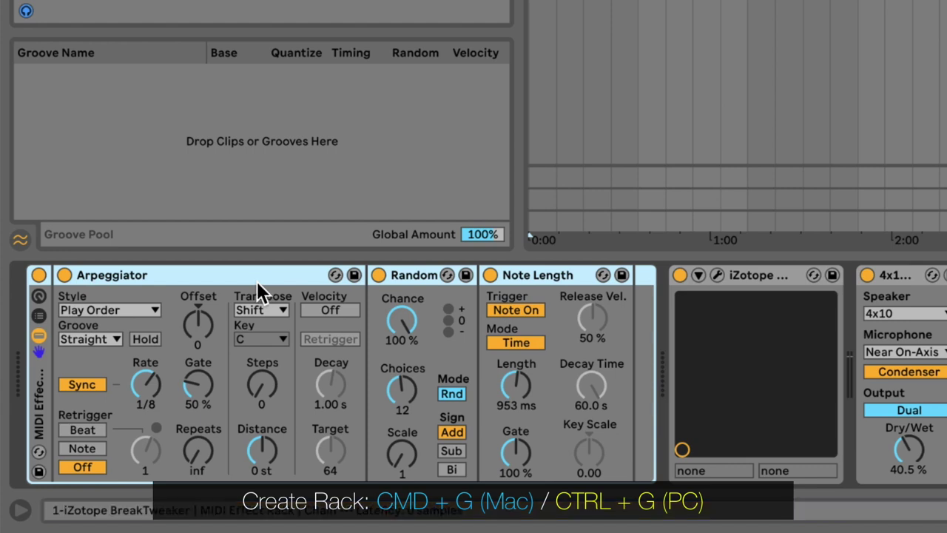
click(44, 314)
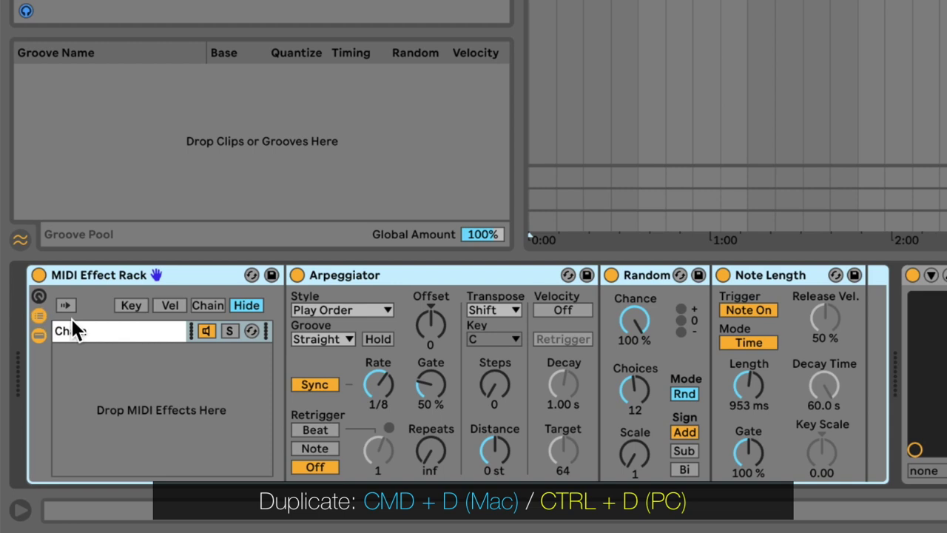
click(124, 333)
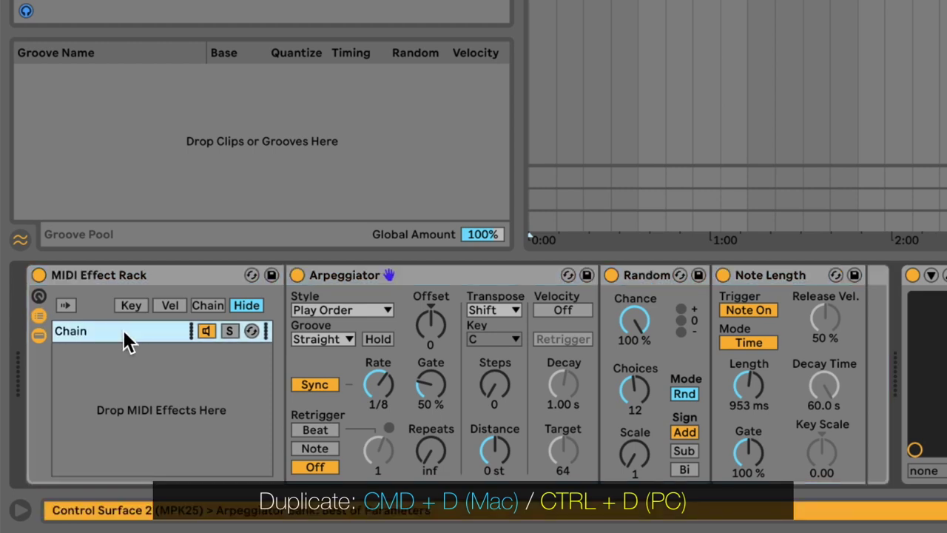
key(ctrl+d)
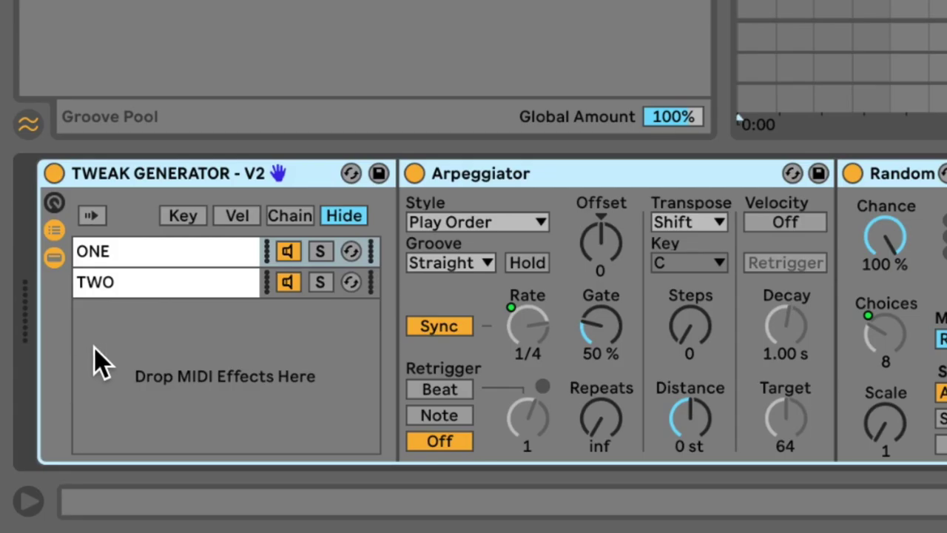
Show the rack's macros and set Choices to 6 and REGEN RATE to 1/96.
click(56, 202)
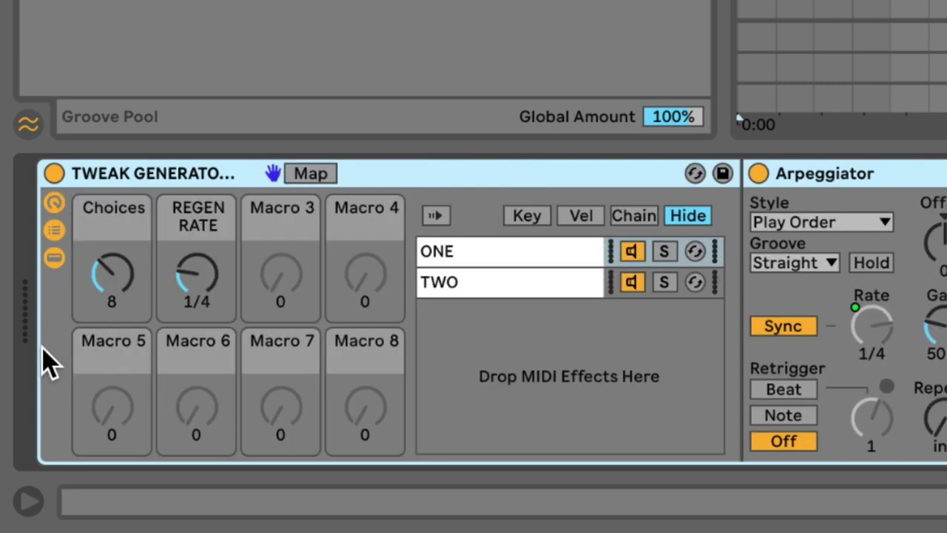
drag(131, 296, 131, 285)
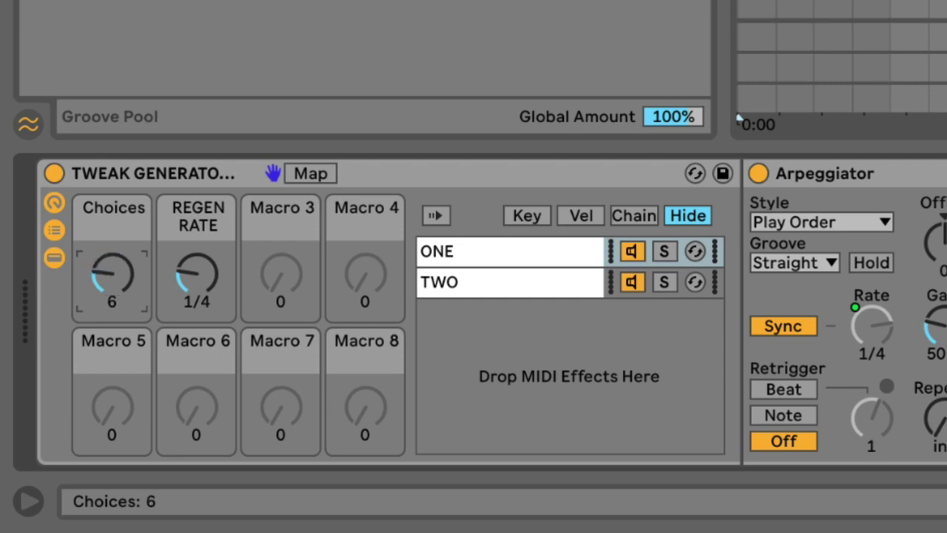
mouse_move(197, 276)
mouse_down()
mouse_move(197, 262)
mouse_move(197, 282)
mouse_up()
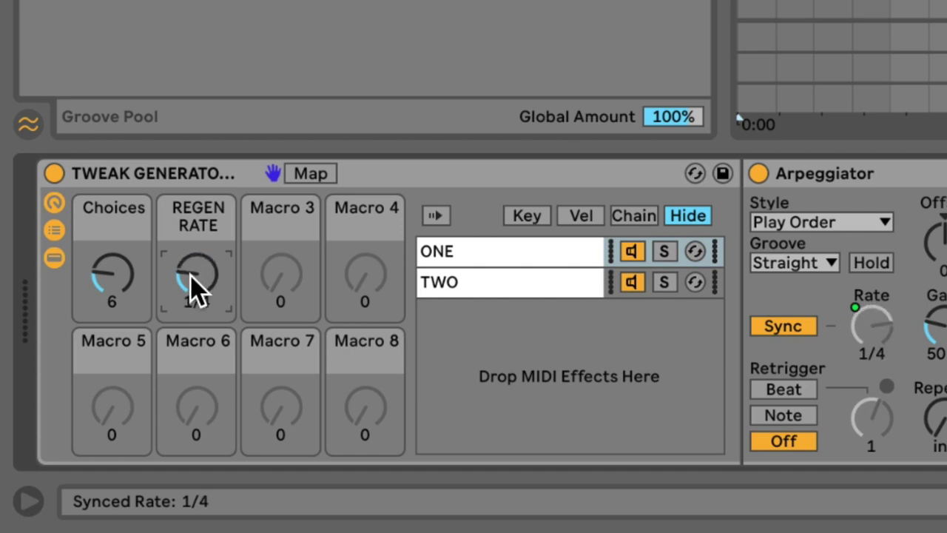
drag(197, 275, 197, 263)
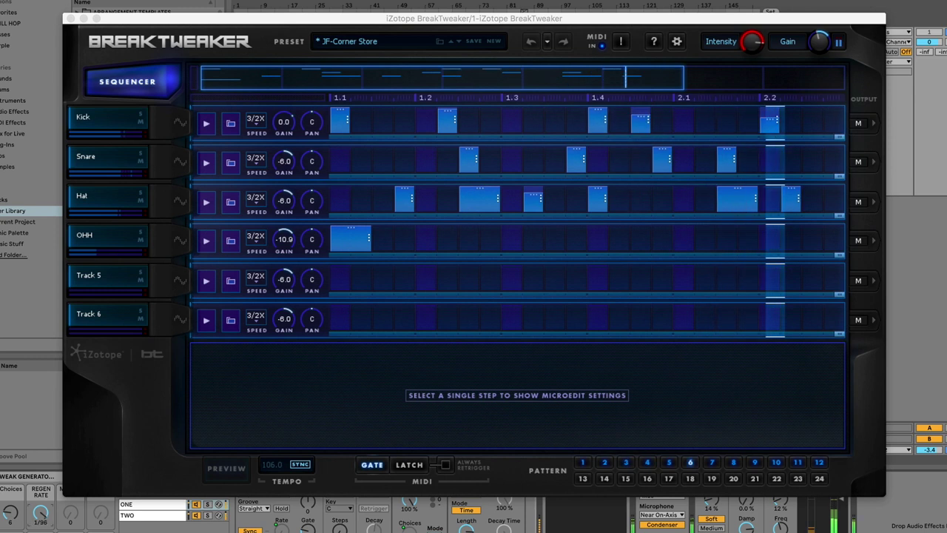
Tweak REGEN RATE during playback, sync BreakTweaker's tempo to the host, and open Options.
drag(42, 504, 44, 511)
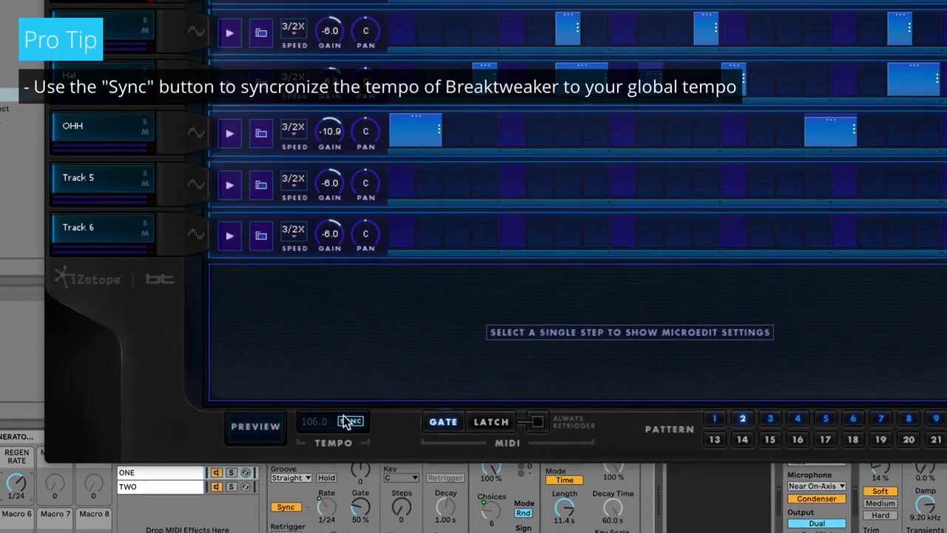
click(348, 420)
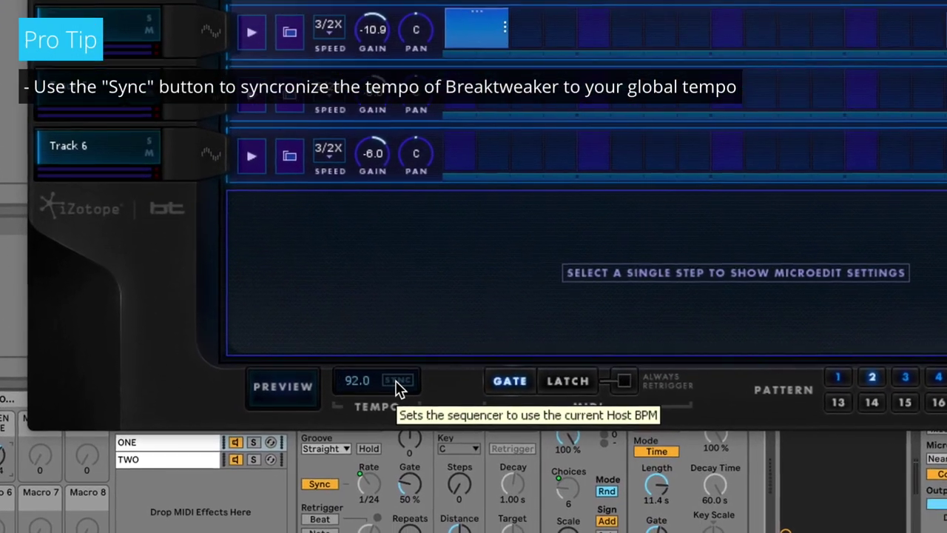
click(398, 384)
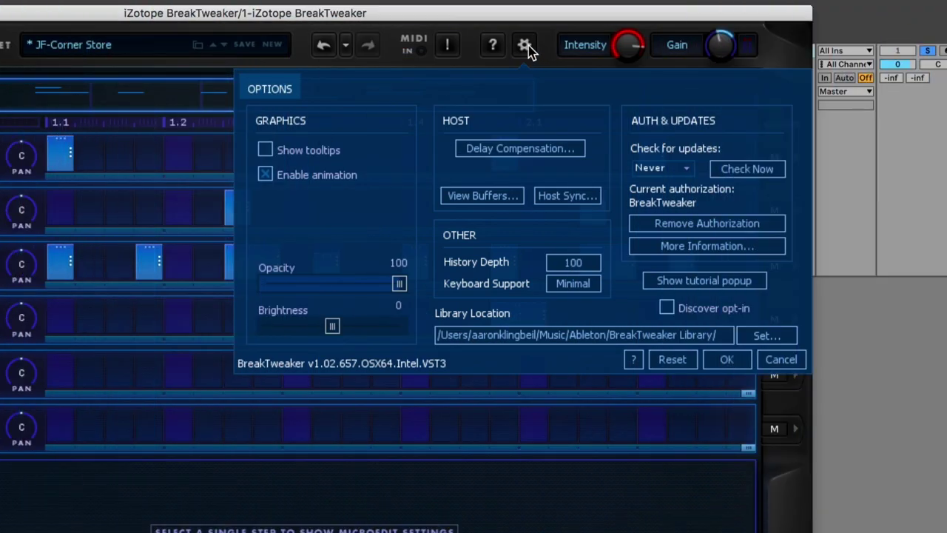
Close Options and route the Kick, Snare and Hat tracks to outputs 1, 2 and 3.
click(525, 46)
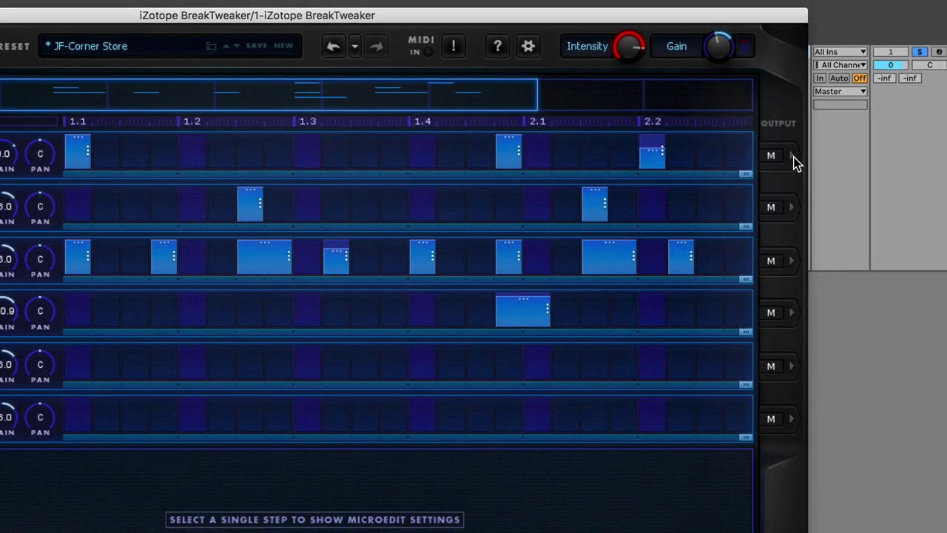
click(795, 157)
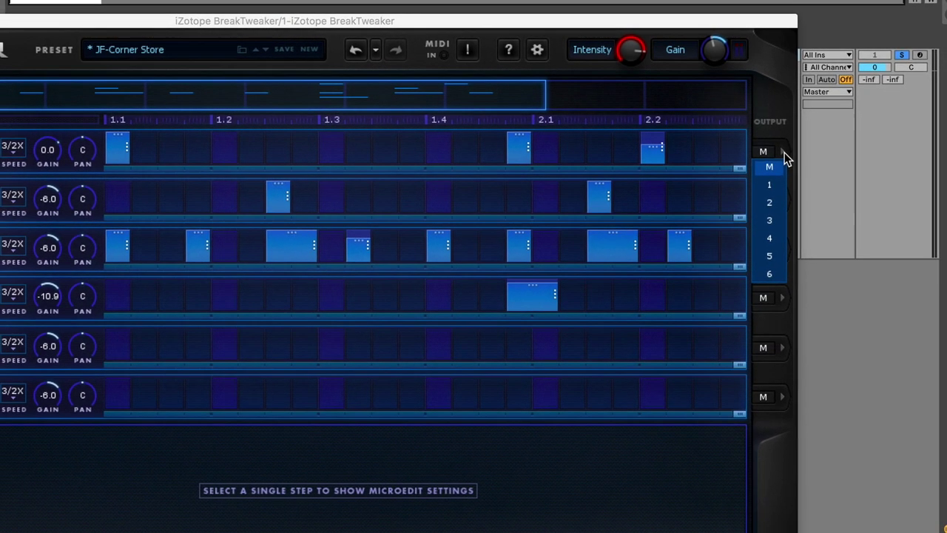
click(771, 185)
click(774, 201)
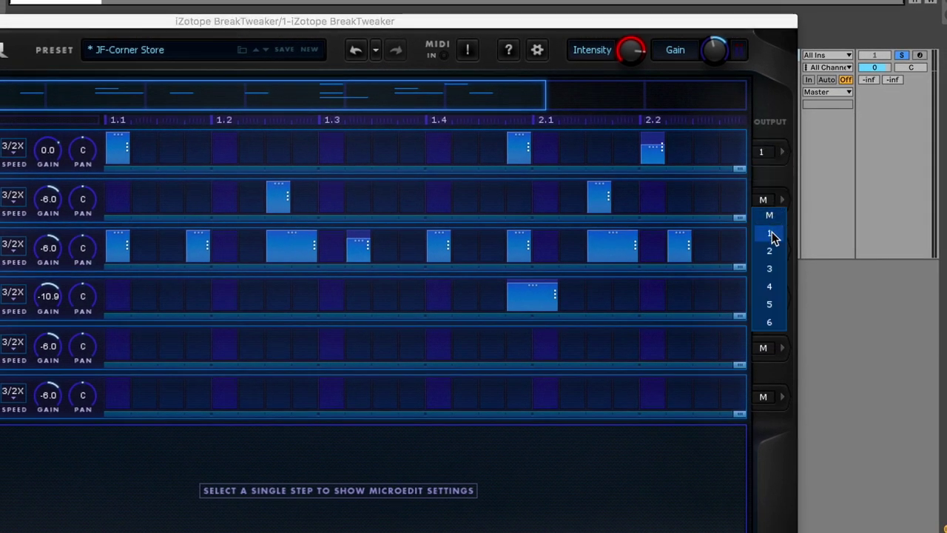
click(771, 252)
click(774, 252)
click(768, 320)
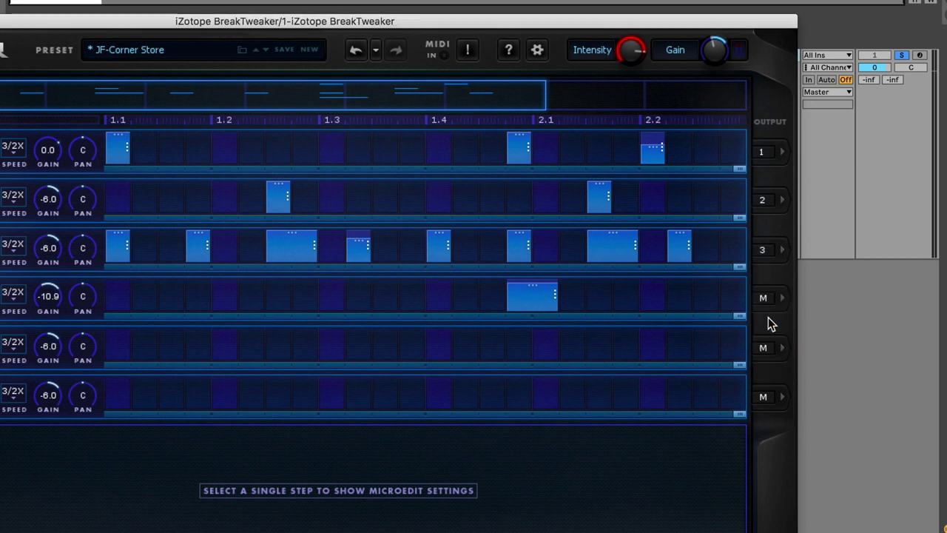
Route the OHH, Track 5 and Track 6 rows to outputs 4, 5 and 6.
click(772, 304)
click(775, 386)
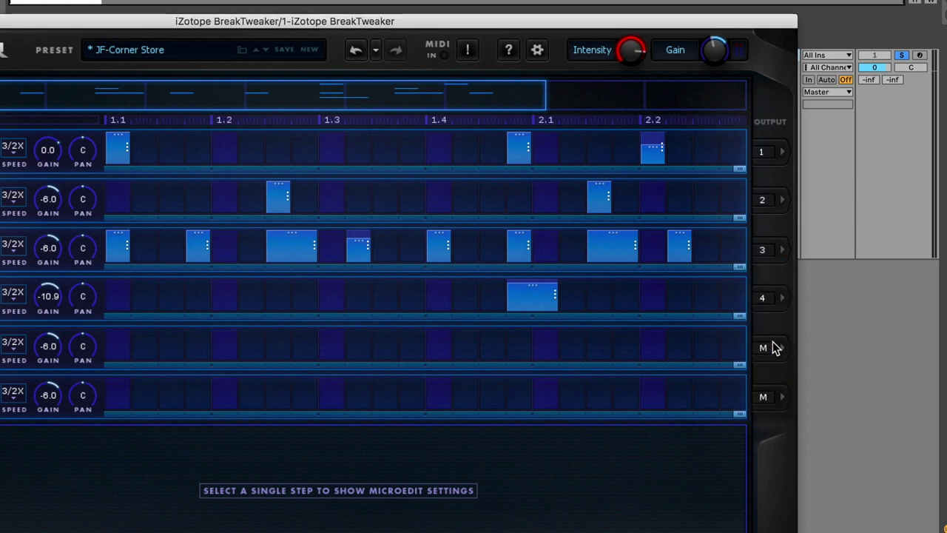
click(774, 348)
click(772, 452)
click(771, 400)
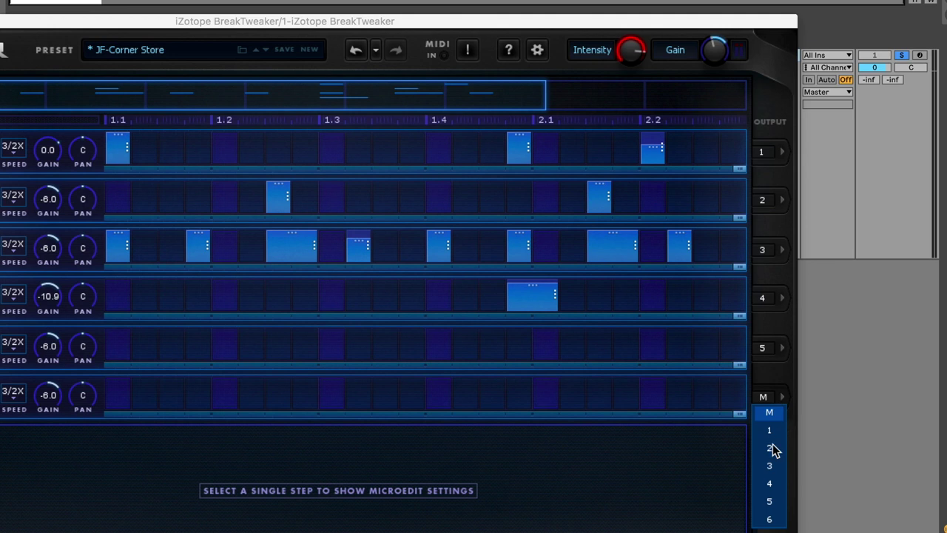
click(771, 519)
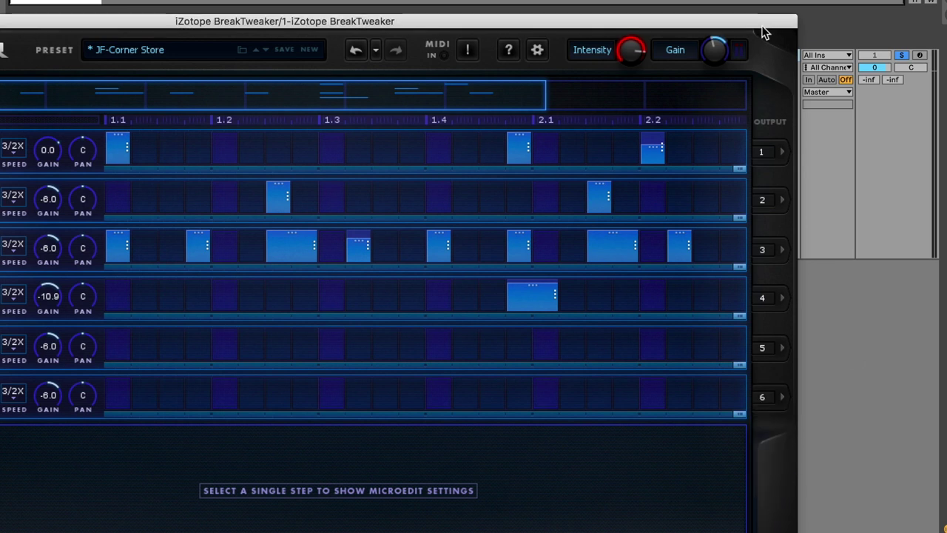
Add new audio tracks and name them Track 1, Track 2, Track 3 and onward.
drag(762, 27, 628, 22)
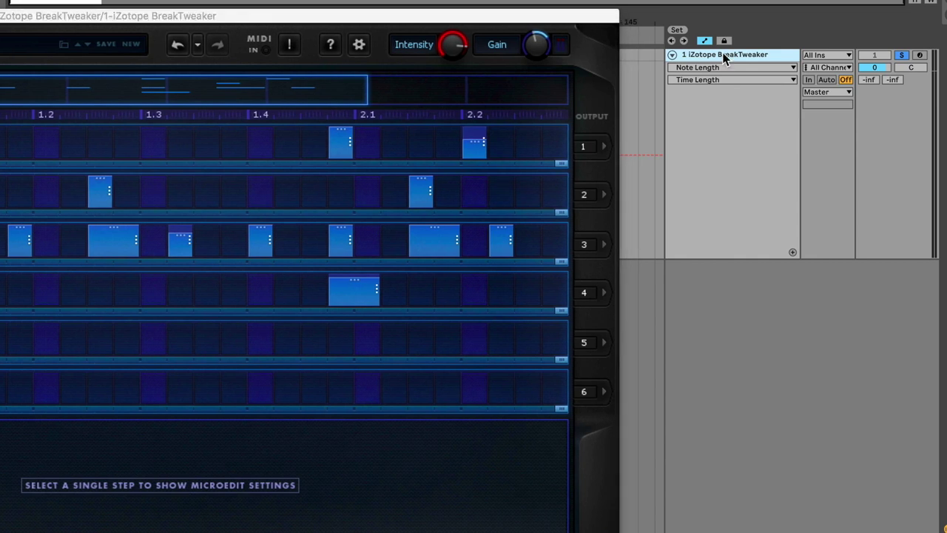
key(ctrl+t)
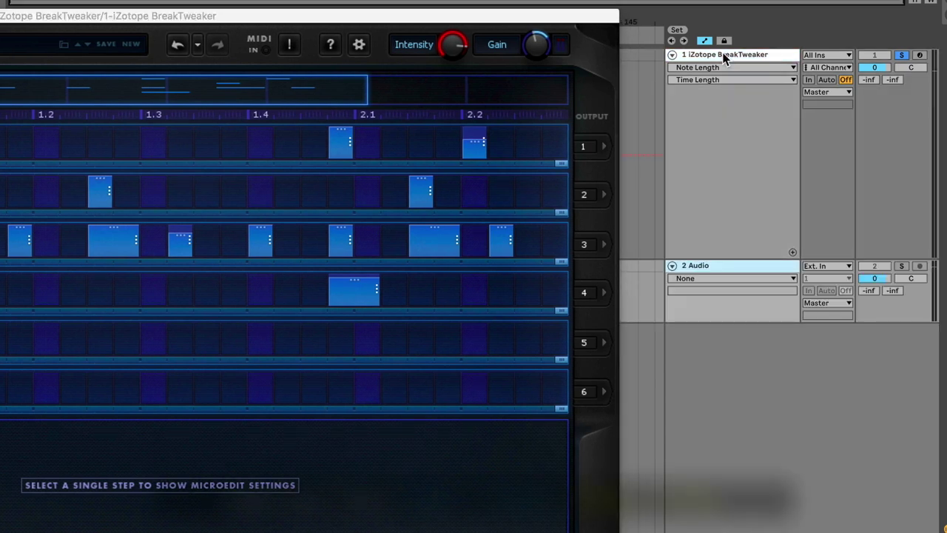
key(ctrl+t)
key(ctrl+t)
key(ctrl+t)
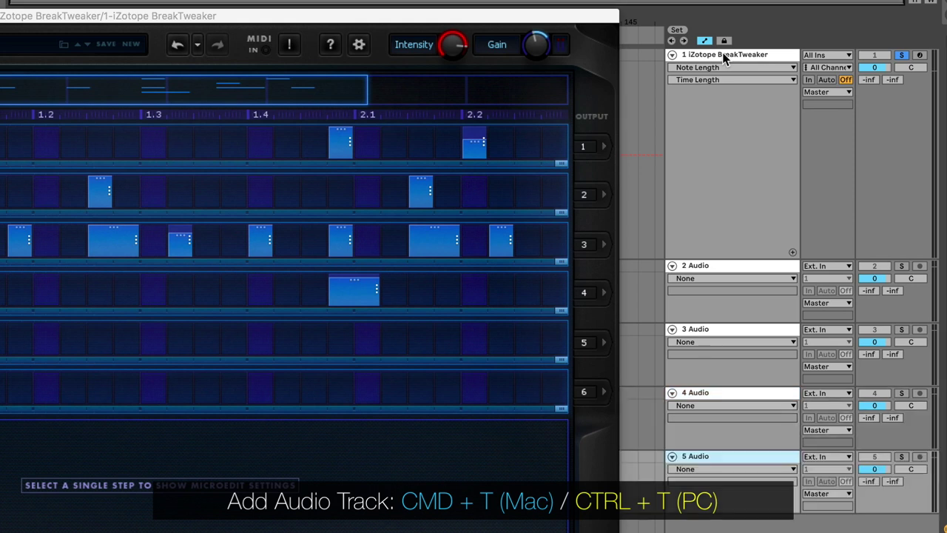
click(725, 268)
text(Trac)
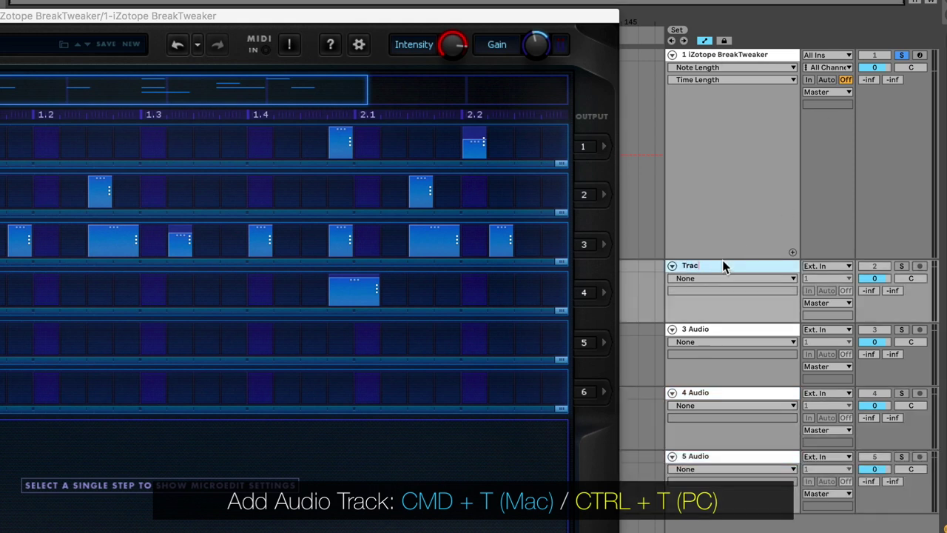
text(k 1)
key(Tab)
text(Track 2)
key(Tab)
text(Track 3)
key(Tab)
text(Track)
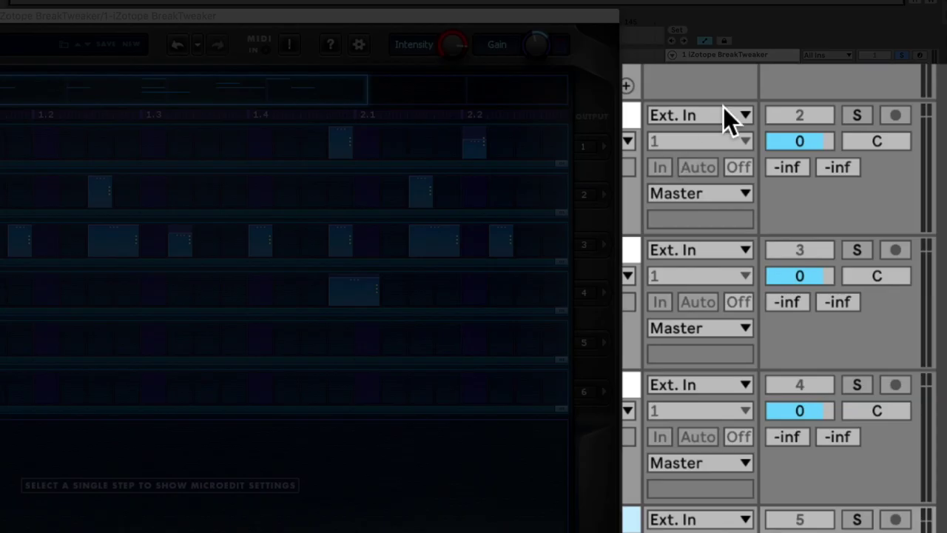
Feed Track 1 and Track 2 from BreakTweaker's Aux 1 and Aux 2 outputs.
click(844, 266)
click(724, 266)
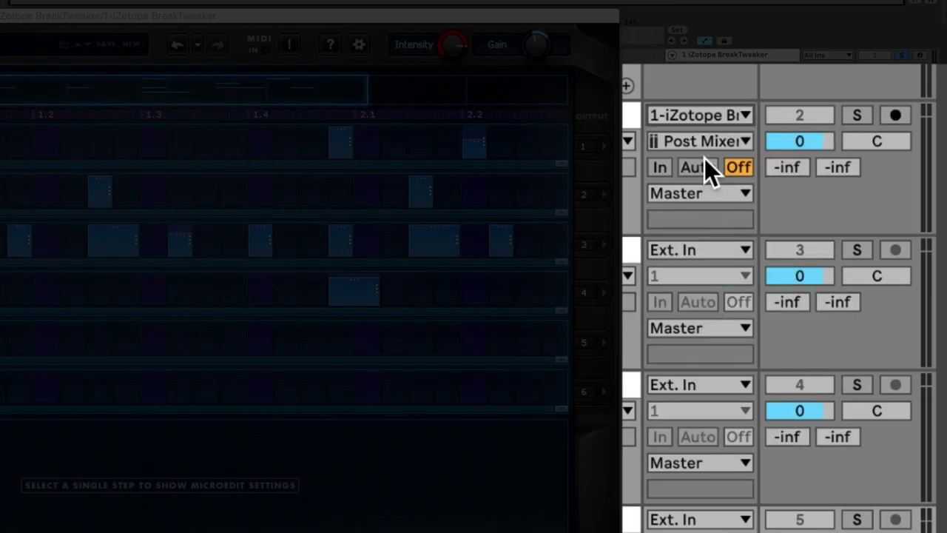
click(707, 138)
click(703, 241)
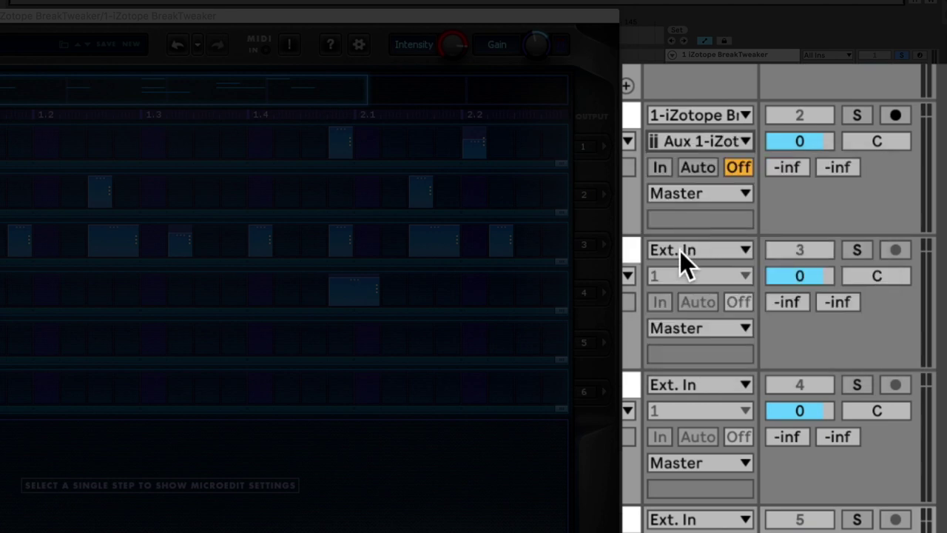
click(680, 254)
click(680, 408)
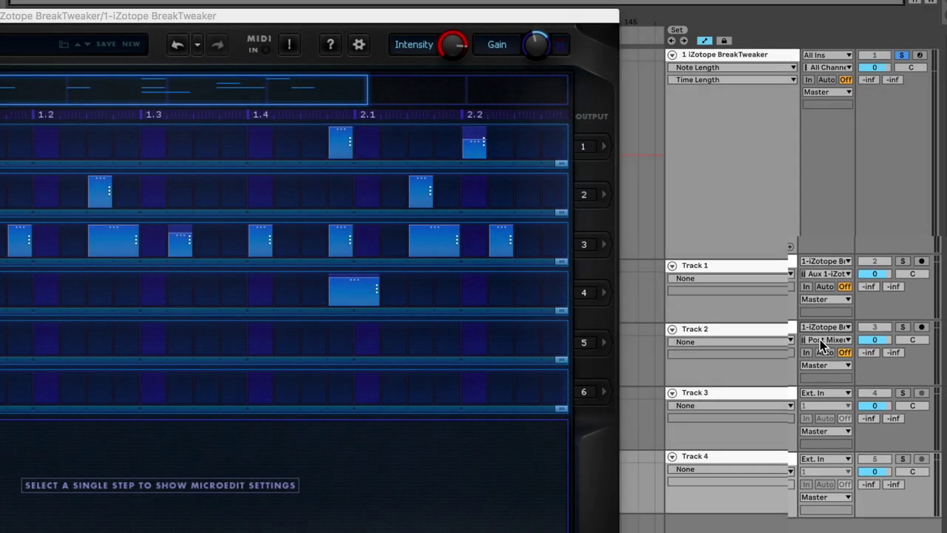
click(823, 342)
click(821, 397)
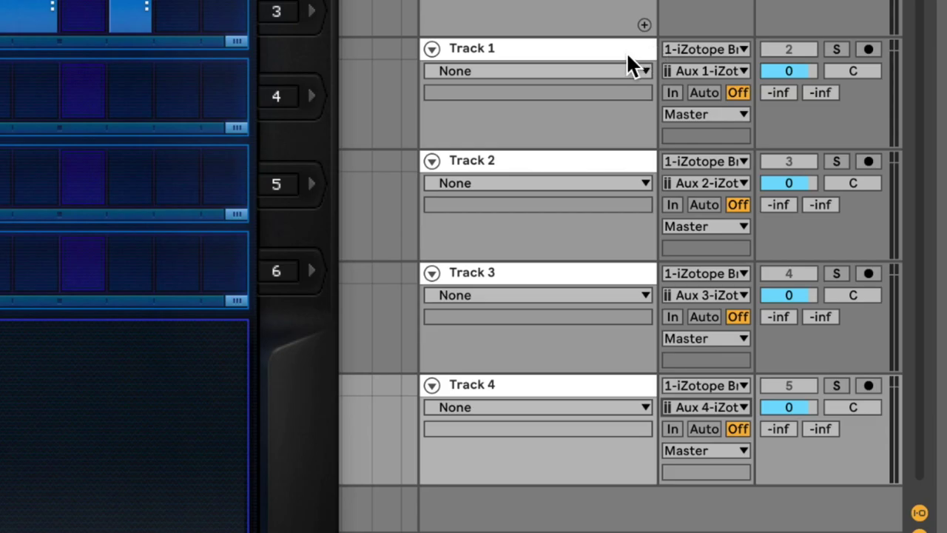
Set Tracks 1–4 to monitor In and arm all four for recording.
click(757, 311)
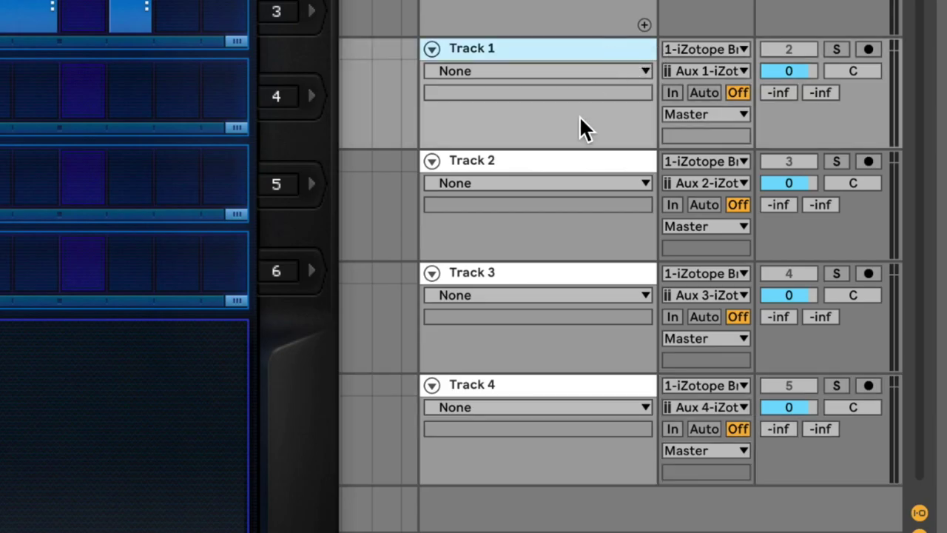
shift+click(517, 384)
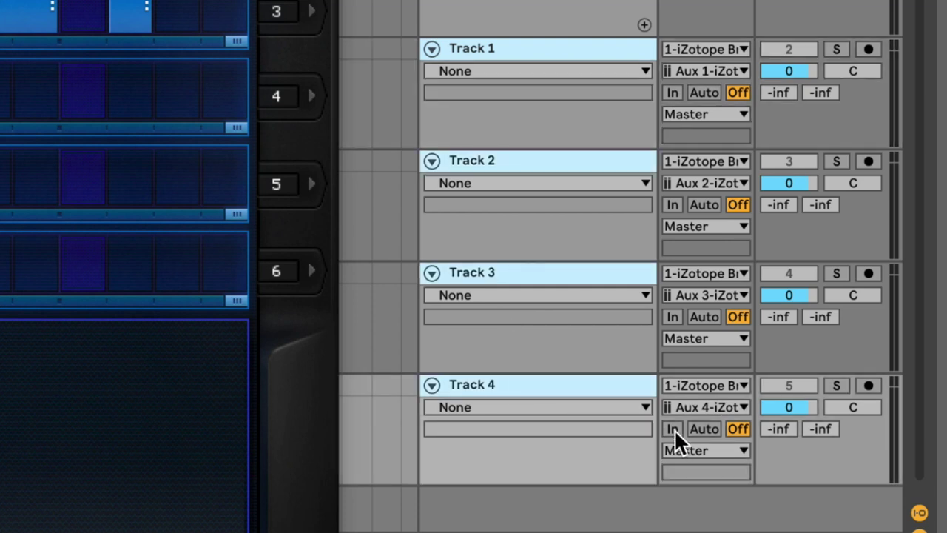
click(674, 429)
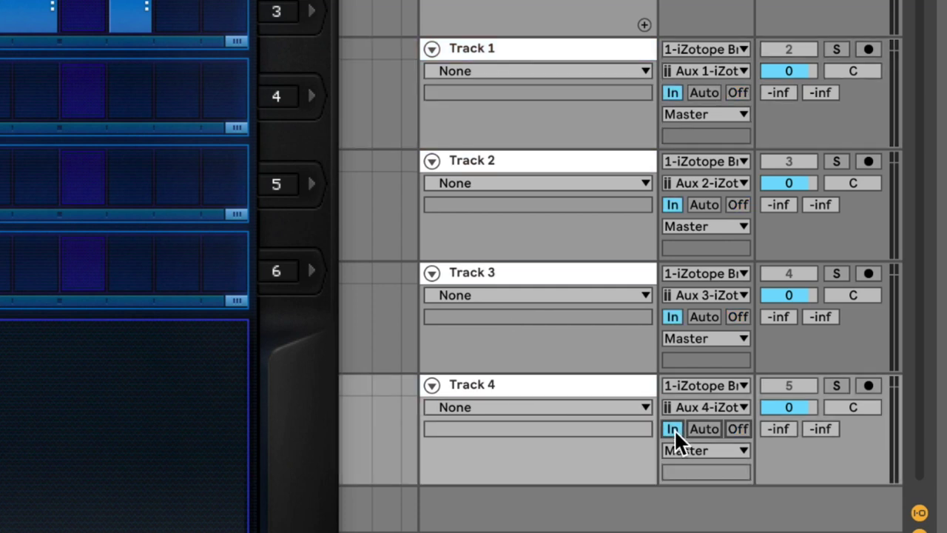
click(868, 48)
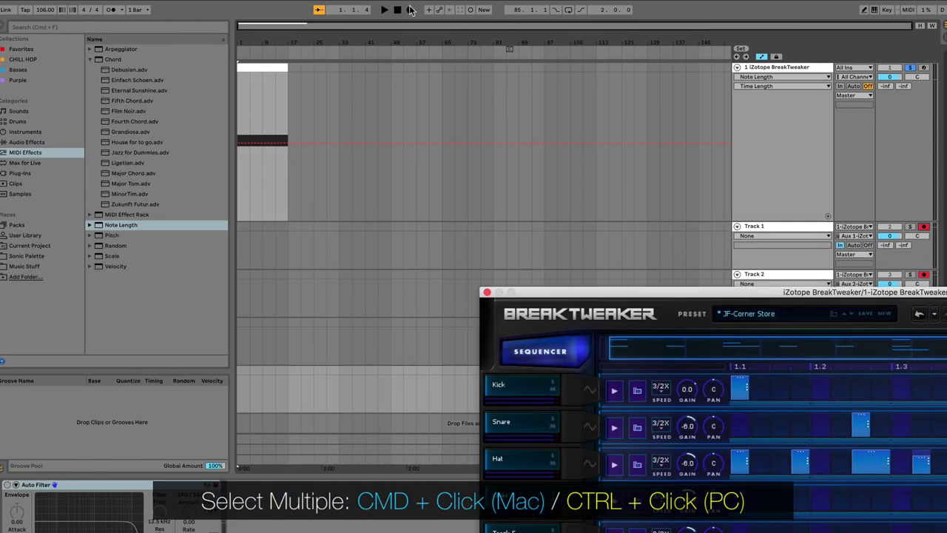
Record the armed BreakTweaker outputs into a new clip and select the recording.
click(412, 10)
click(245, 71)
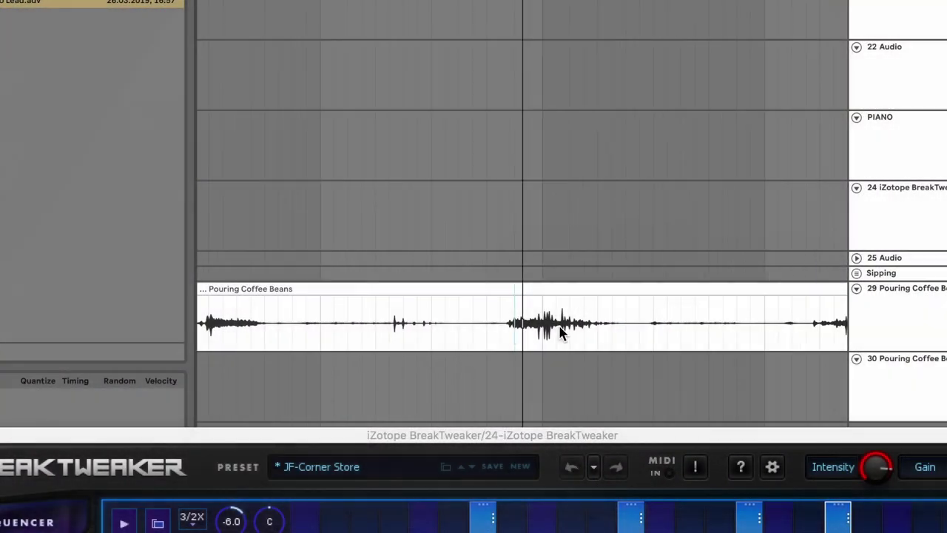
Split off a coffee-beans burst, set it to Re-Pitch, move it to track 30 and consolidate.
drag(413, 341, 549, 339)
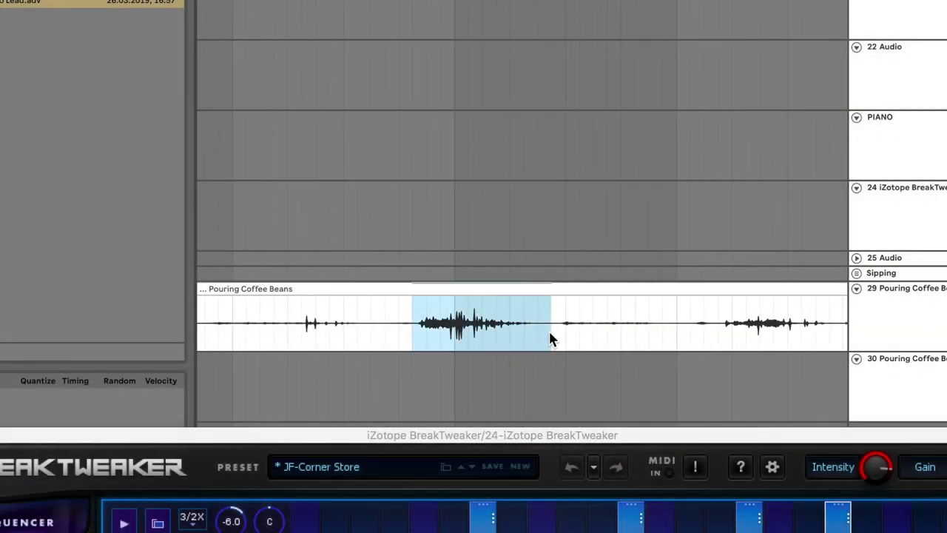
key(super+e)
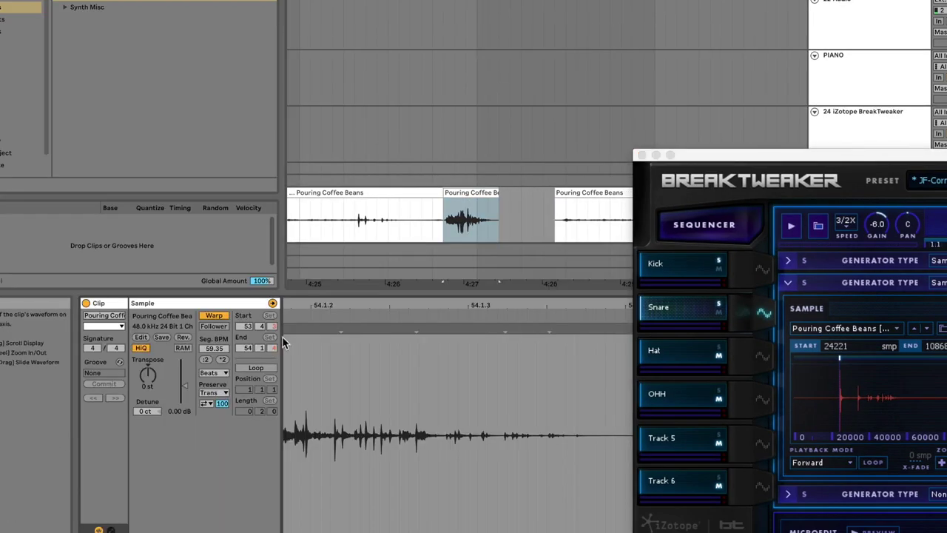
click(215, 372)
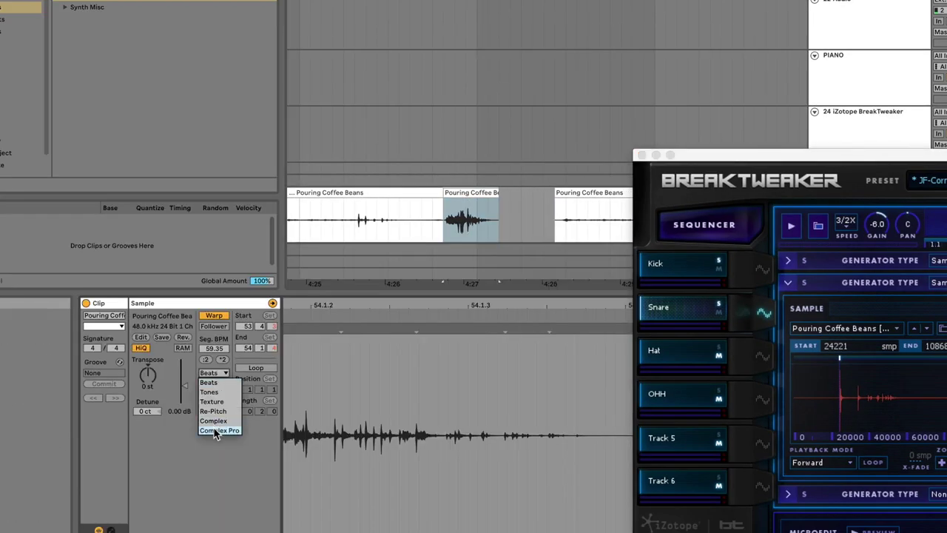
click(213, 411)
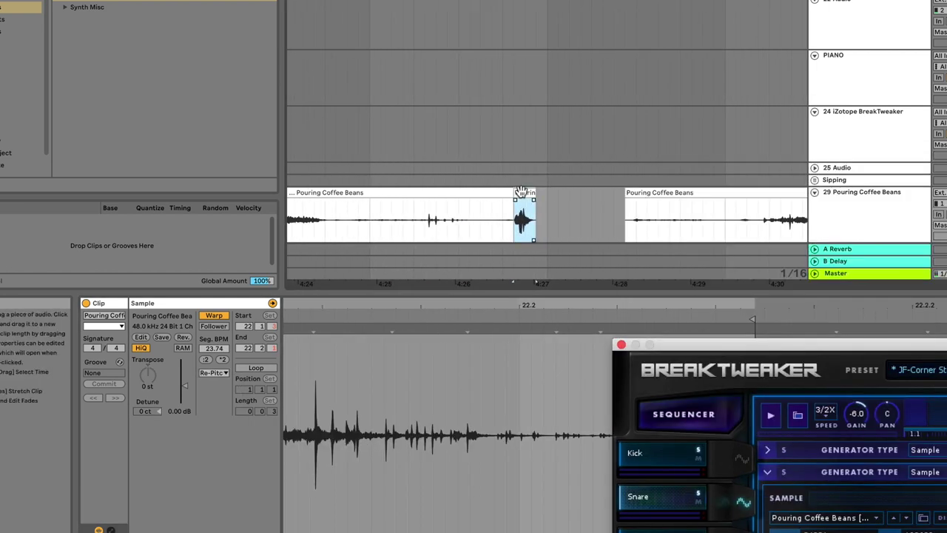
drag(518, 207, 523, 191)
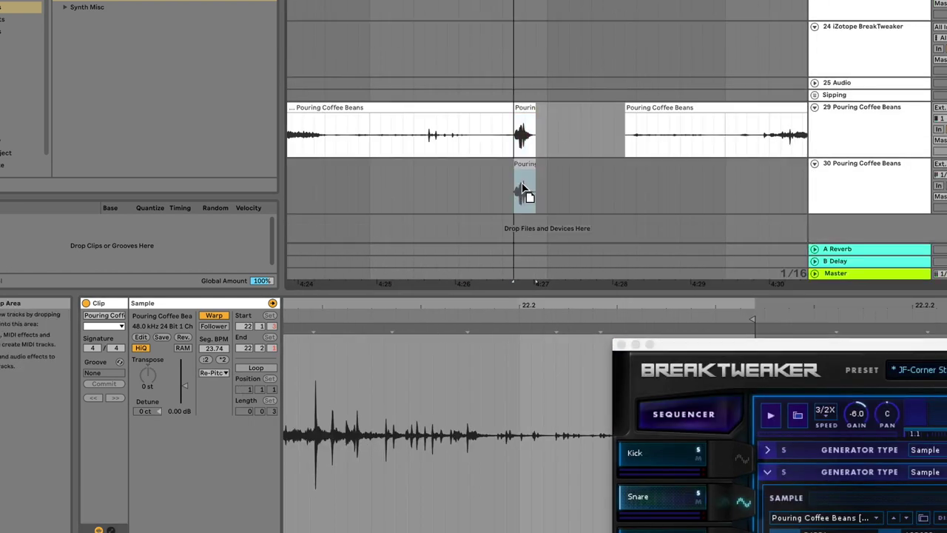
scroll(521, 185, up, 5)
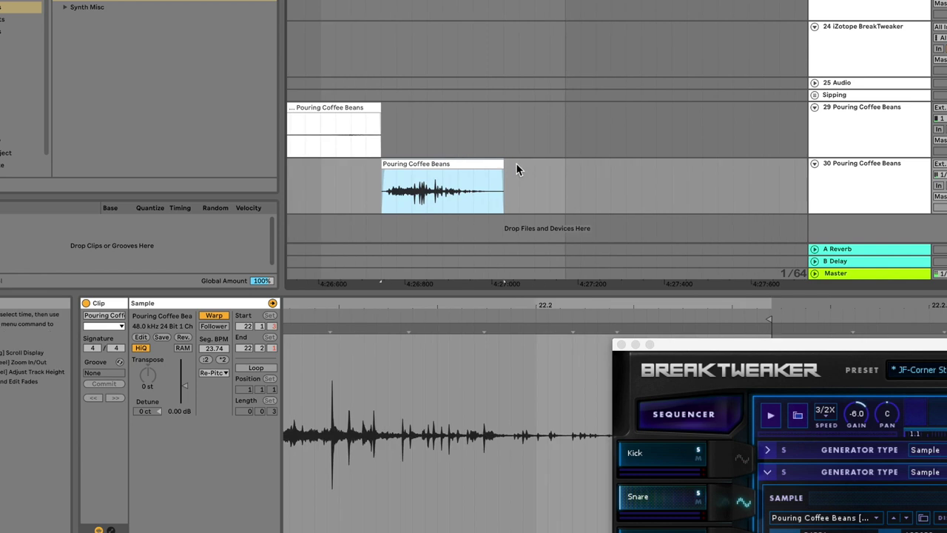
key(super+j)
Add a Saturator to track 30 and raise its Drive to 13.1 dB.
scroll(518, 185, left, 2)
scroll(518, 185, right, 3)
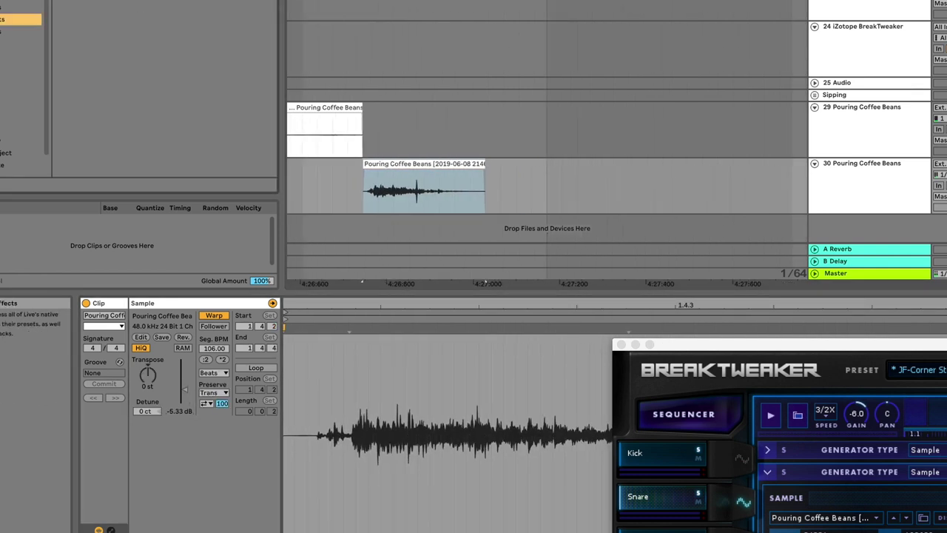
click(21, 19)
drag(88, 109, 393, 214)
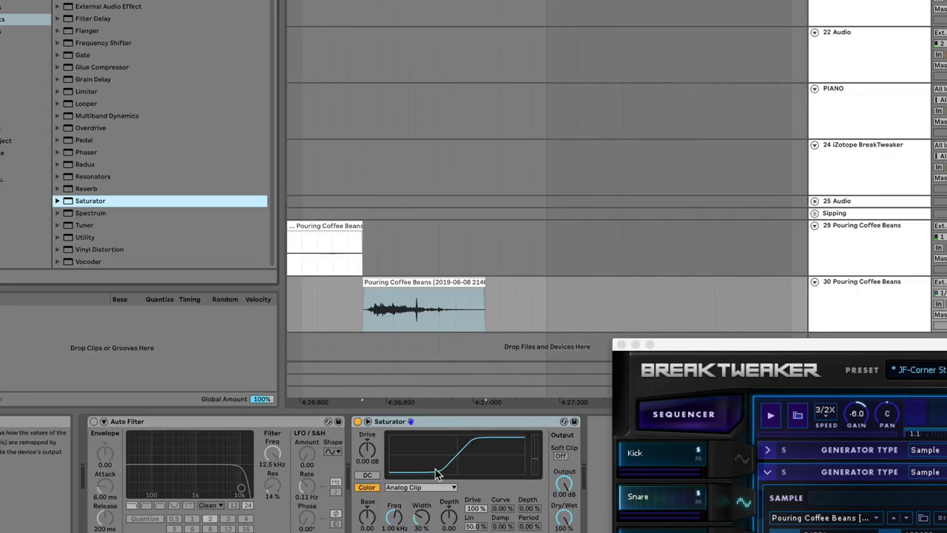
drag(436, 474, 436, 456)
scroll(444, 185, left, 3)
scroll(444, 222, right, 4)
Play the arrangement and drop the COFFEE SNARE clip onto BreakTweaker's Snare sample slot.
scroll(342, 281, up, 4)
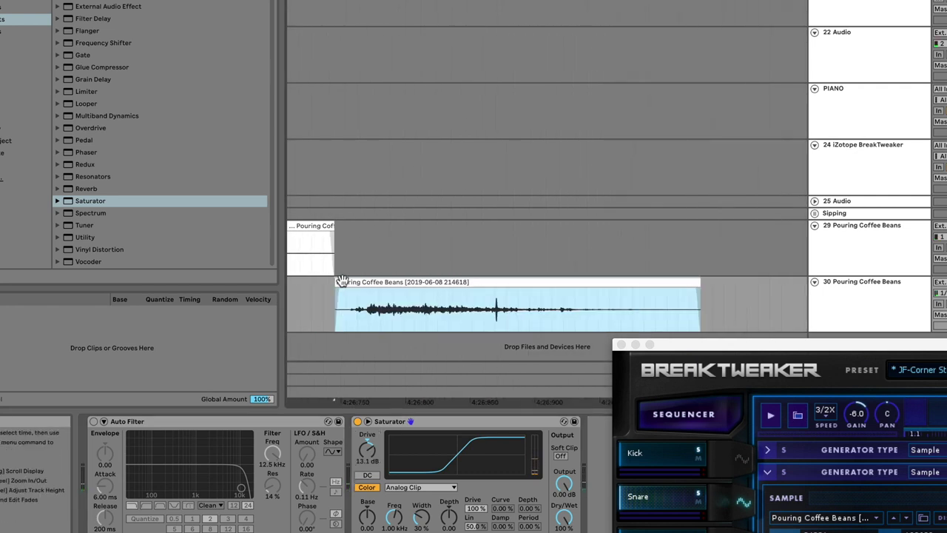
key(space)
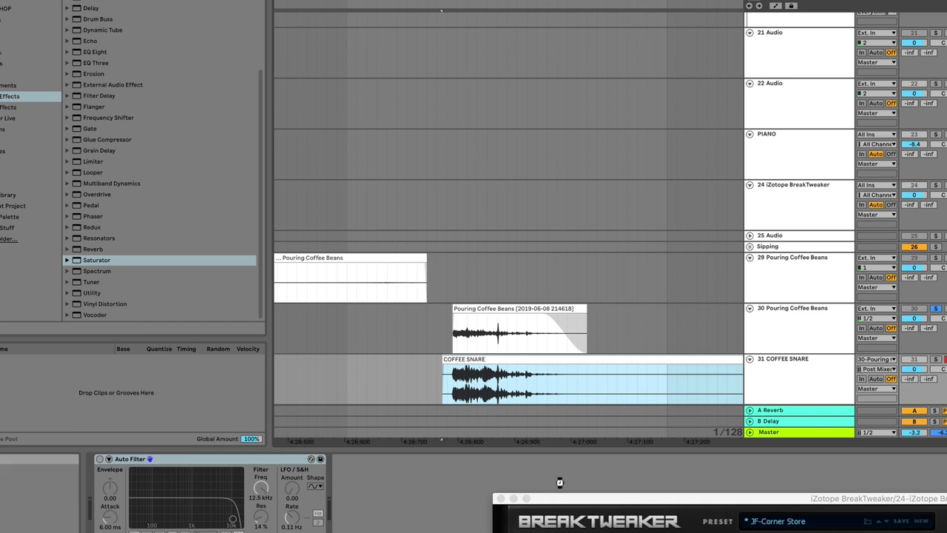
drag(567, 505, 557, 88)
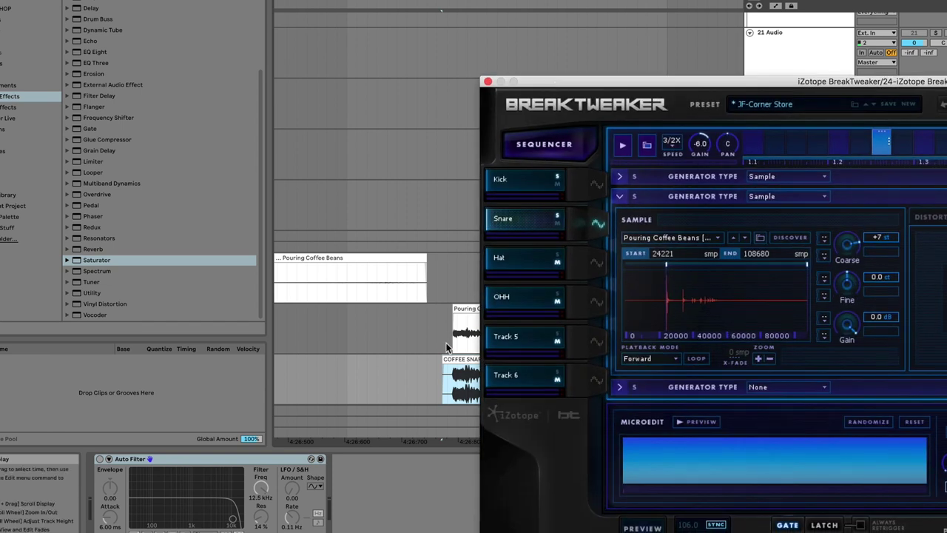
drag(453, 364, 666, 315)
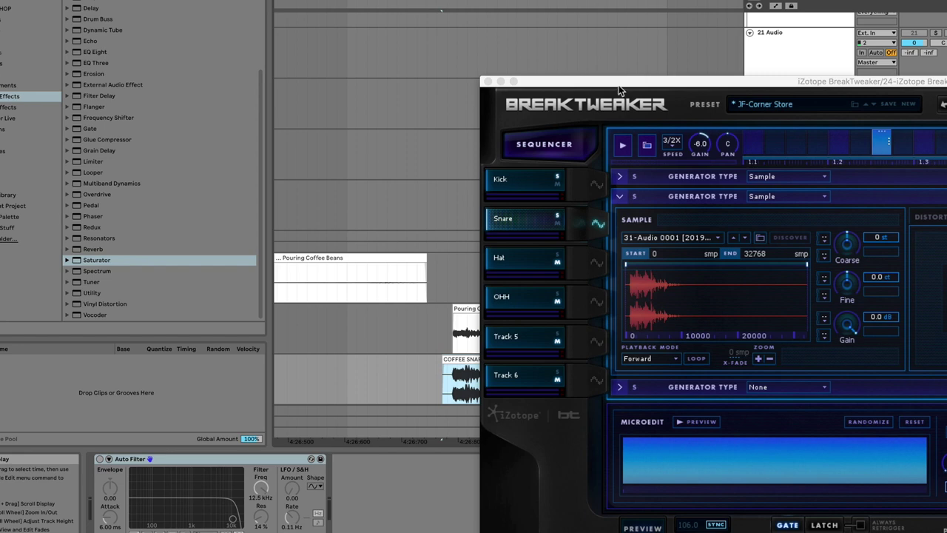
drag(661, 81, 202, 3)
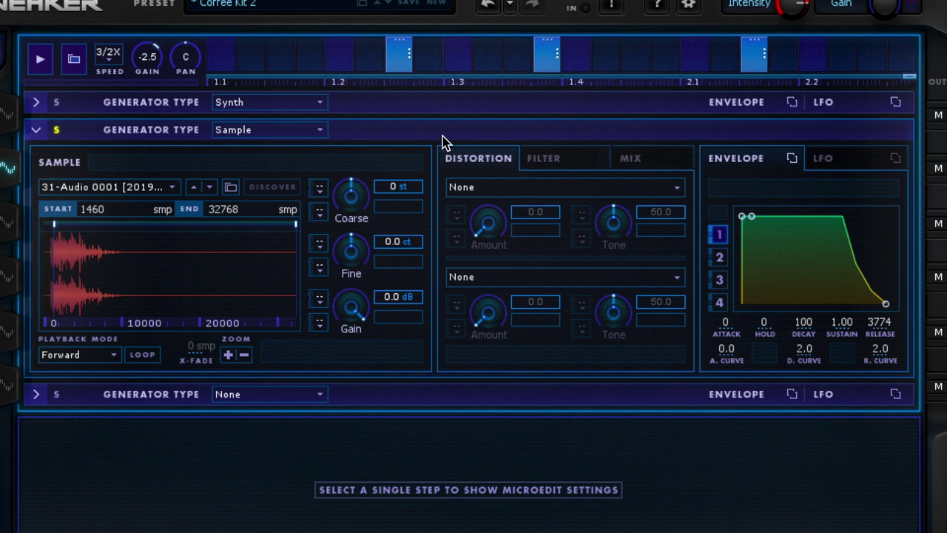
Apply a New York filter to the snare layer and lower its cutoff, auditioning the result.
click(554, 162)
click(533, 189)
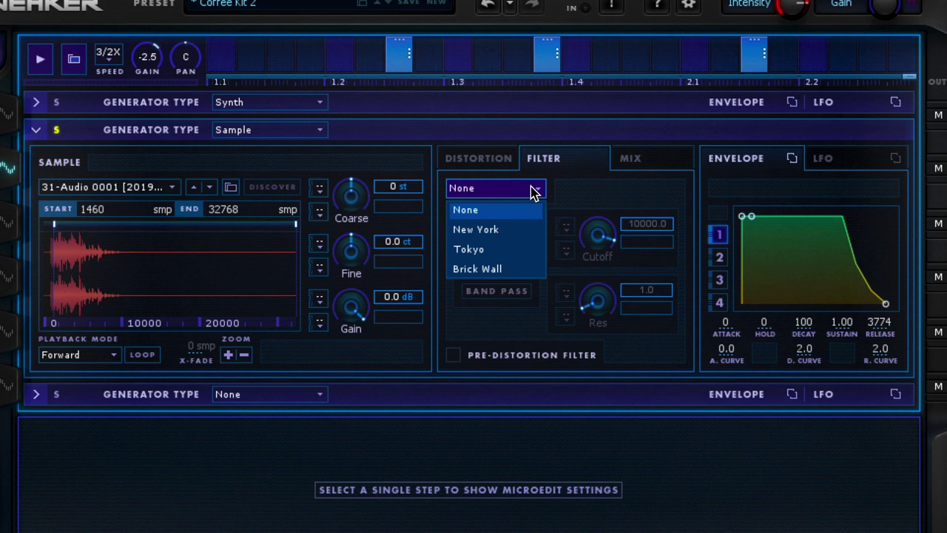
click(489, 230)
click(41, 59)
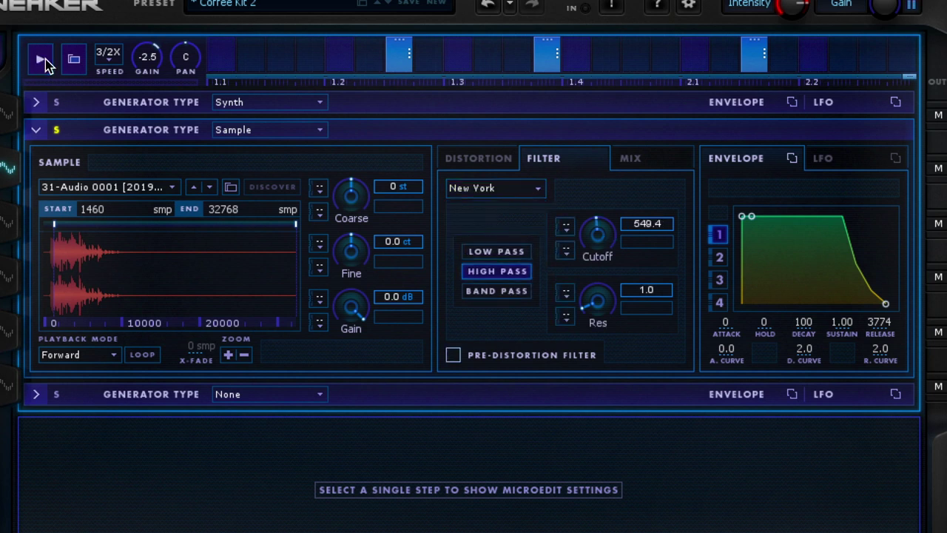
drag(599, 235, 600, 252)
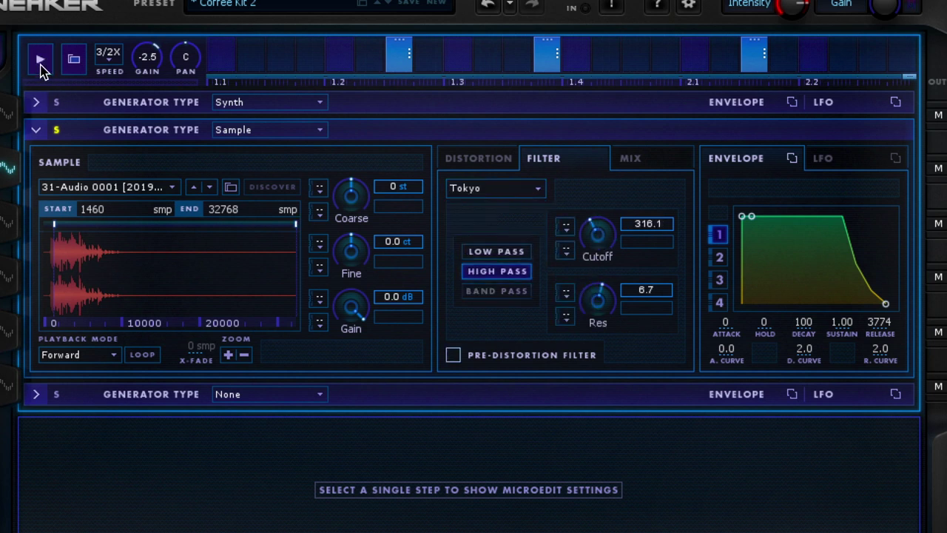
click(40, 62)
Add Warm distortion to the snare layer with Amount 65 and Tone 44.
click(479, 163)
click(477, 189)
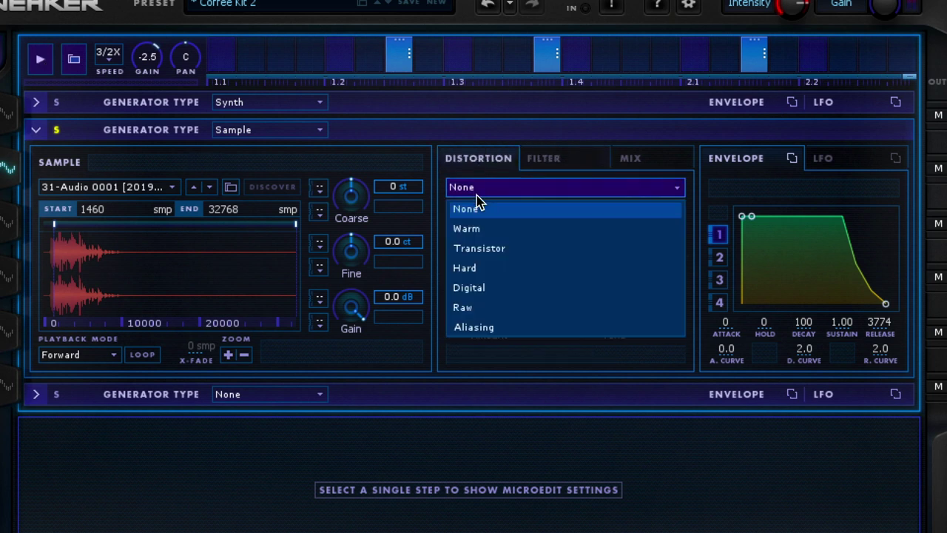
click(478, 228)
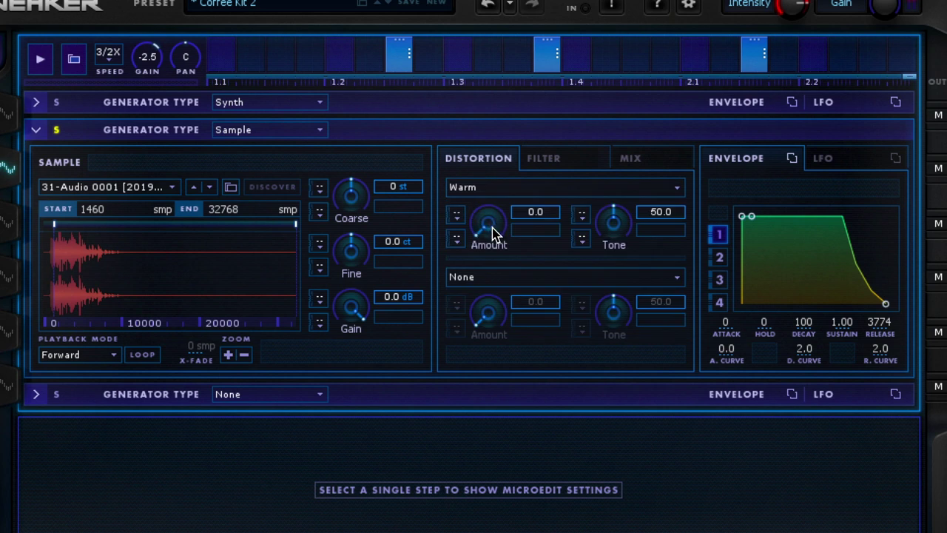
drag(494, 234, 494, 211)
click(40, 63)
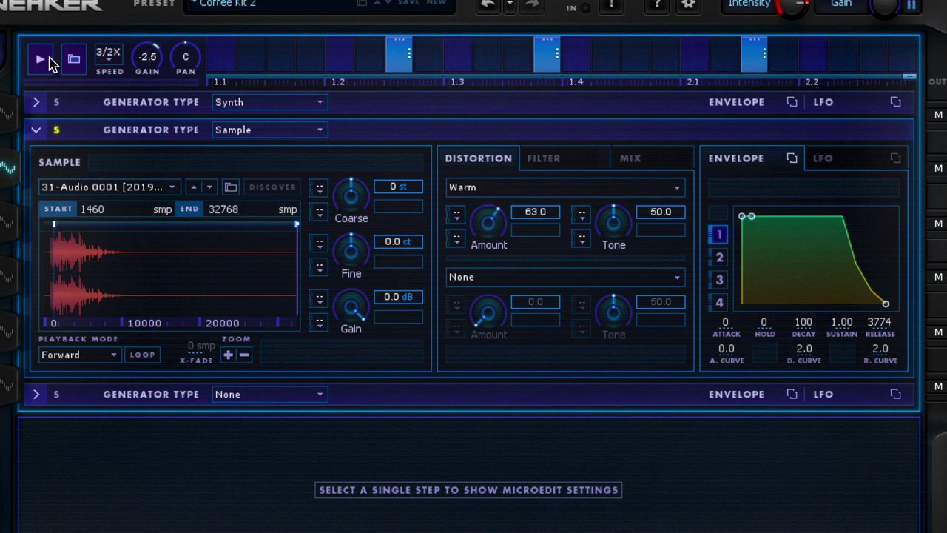
drag(609, 230, 609, 242)
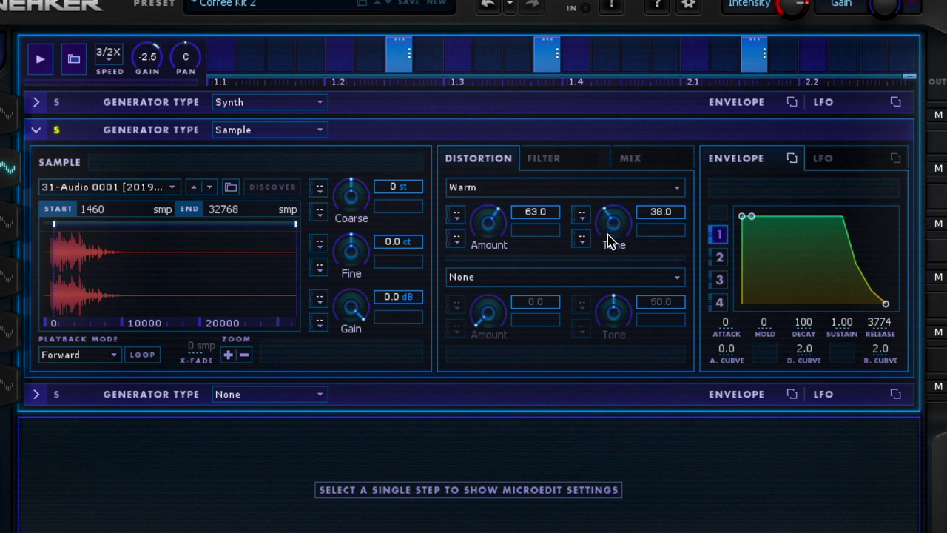
click(43, 63)
drag(621, 229, 622, 207)
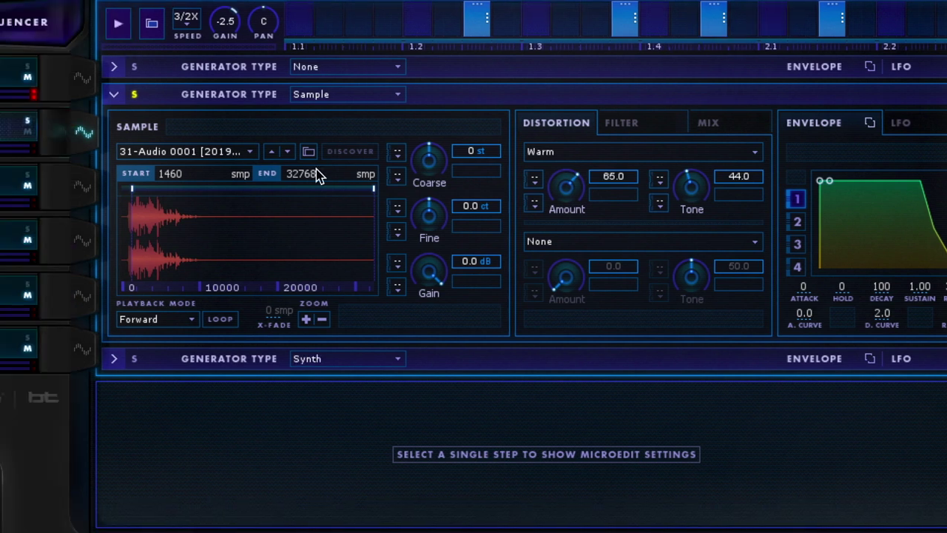
Turn the third generator layer into a Synth generator.
click(338, 359)
click(338, 378)
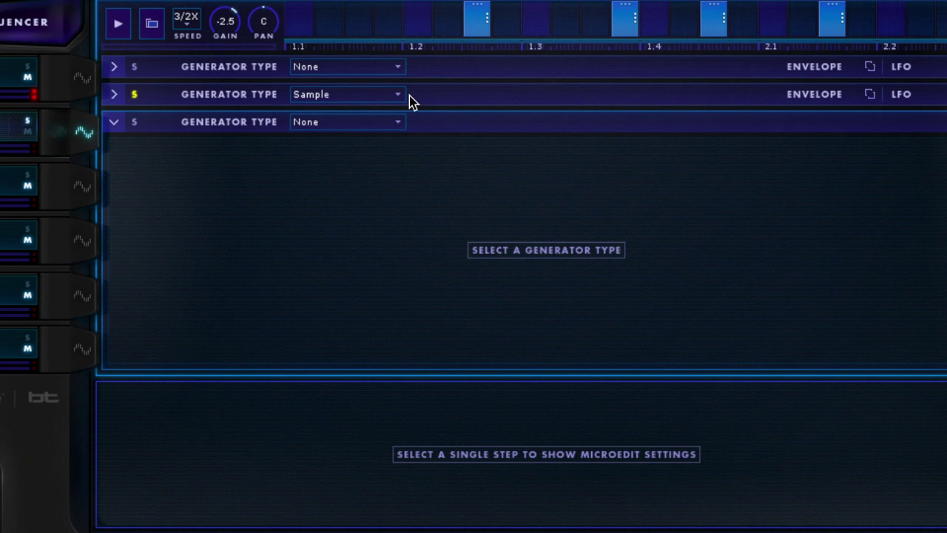
click(429, 103)
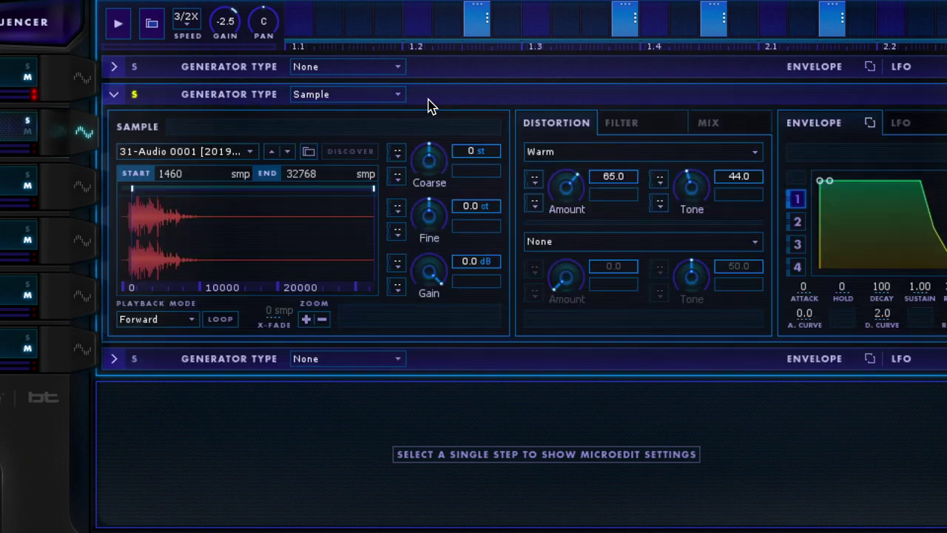
click(337, 361)
click(338, 393)
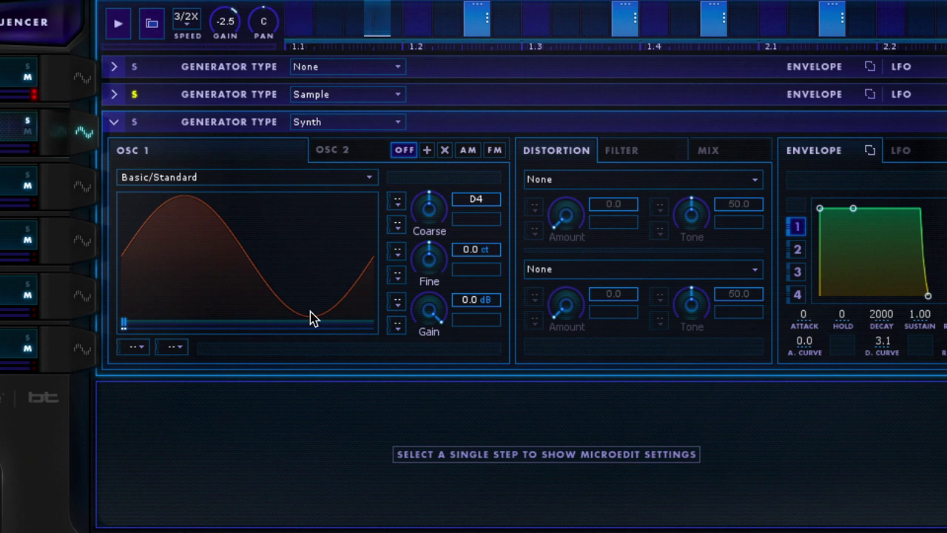
Load the Complex Linear > Noise wavetable on the oscillator and move its position further into the noise.
click(311, 184)
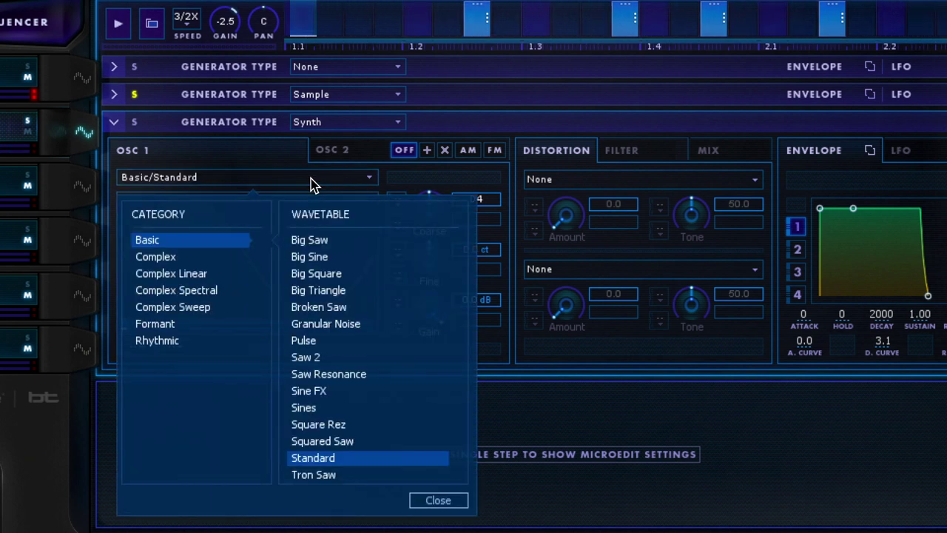
click(182, 275)
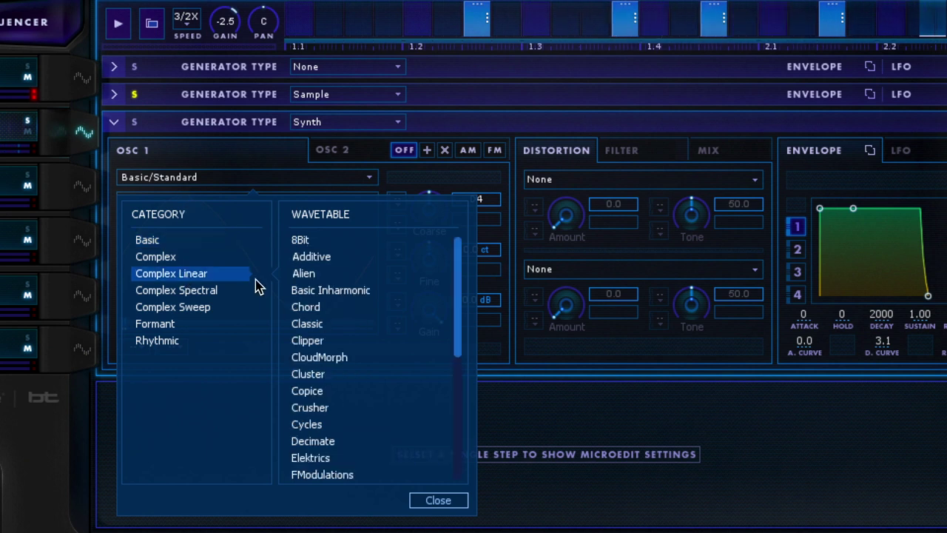
scroll(311, 294, down, 5)
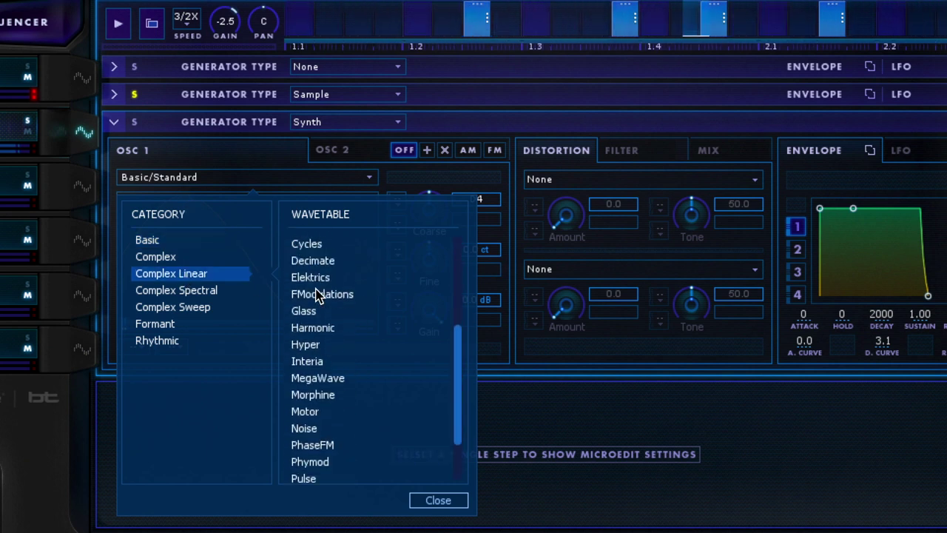
click(323, 430)
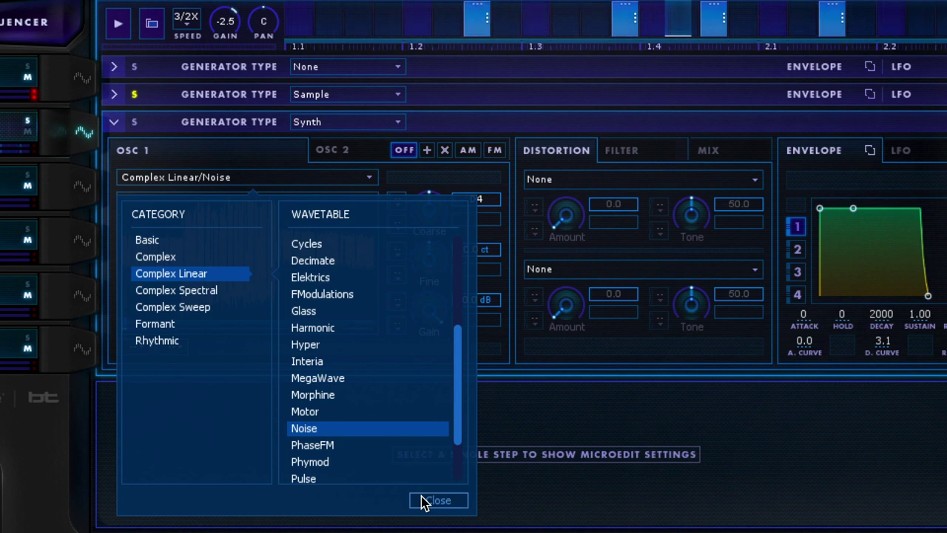
click(324, 412)
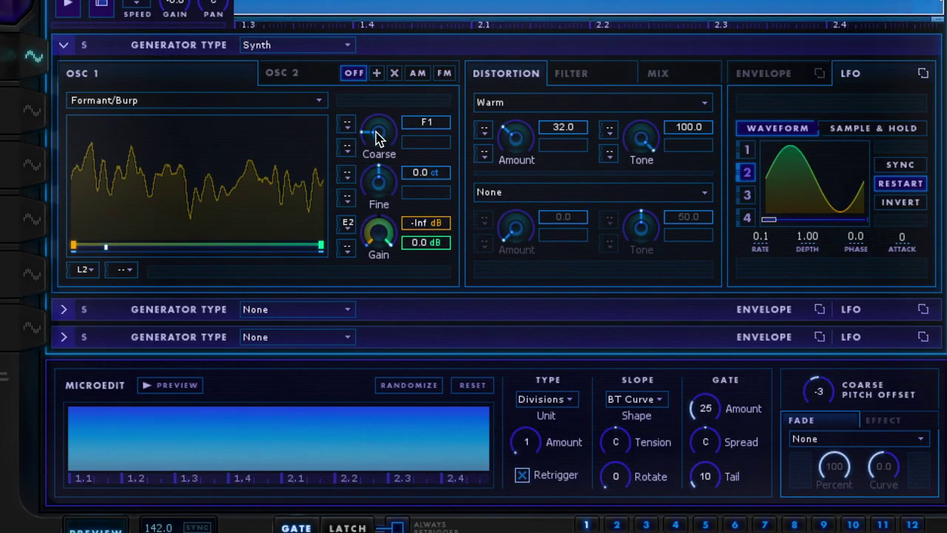
drag(376, 138, 381, 133)
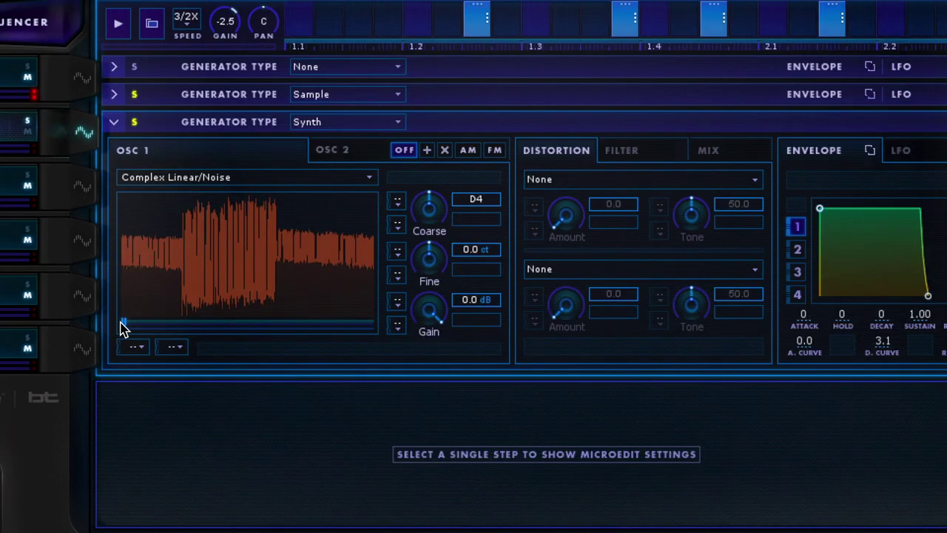
drag(120, 324, 233, 324)
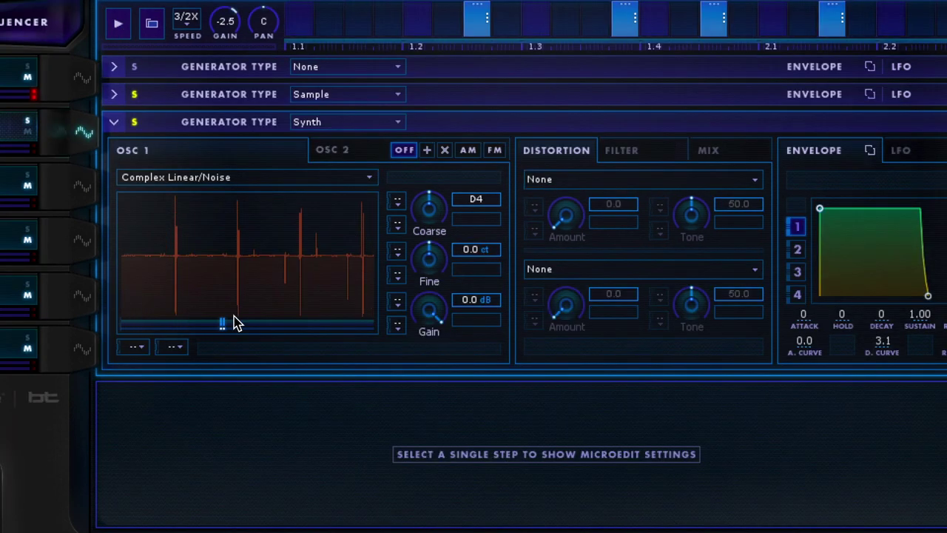
Turn on FM and give the modulator oscillator the Complex Linear Noise wavetable.
click(495, 151)
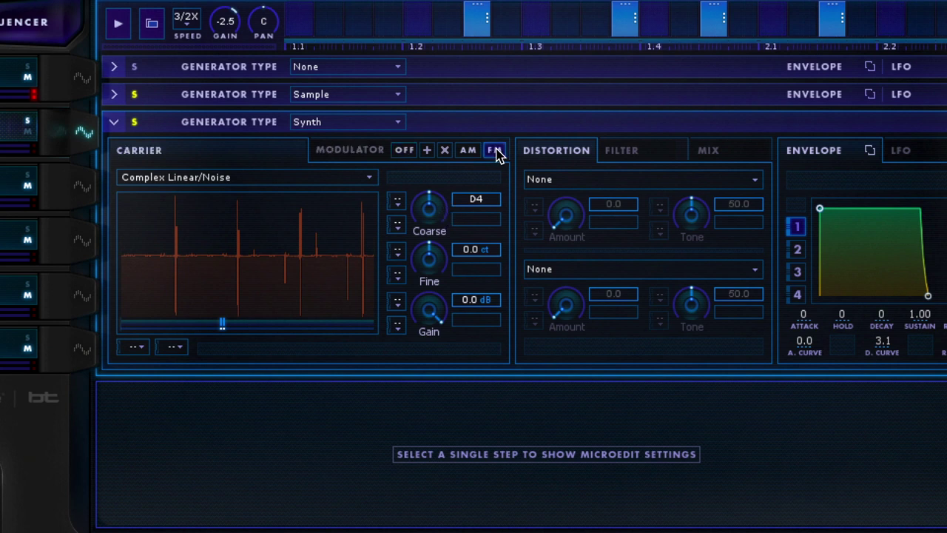
click(351, 150)
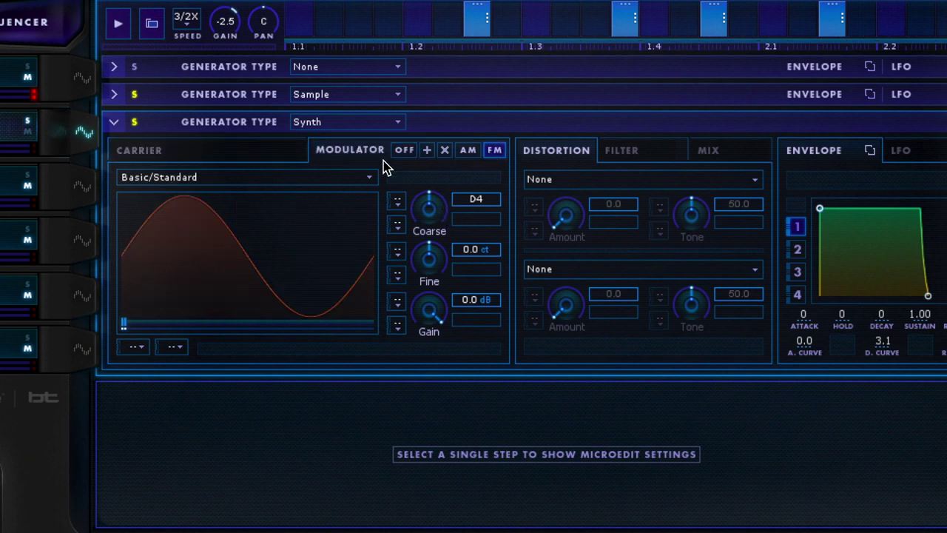
click(265, 180)
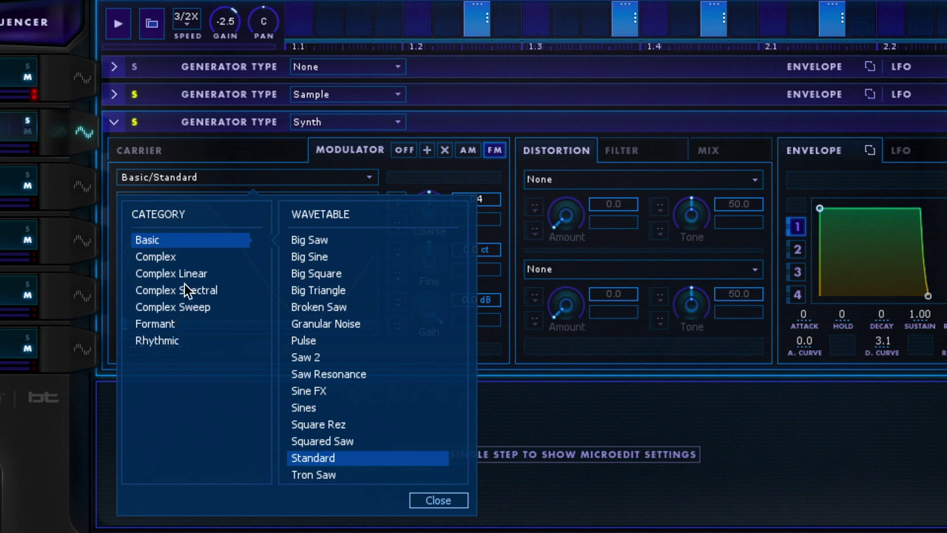
click(188, 276)
scroll(318, 417, down, 5)
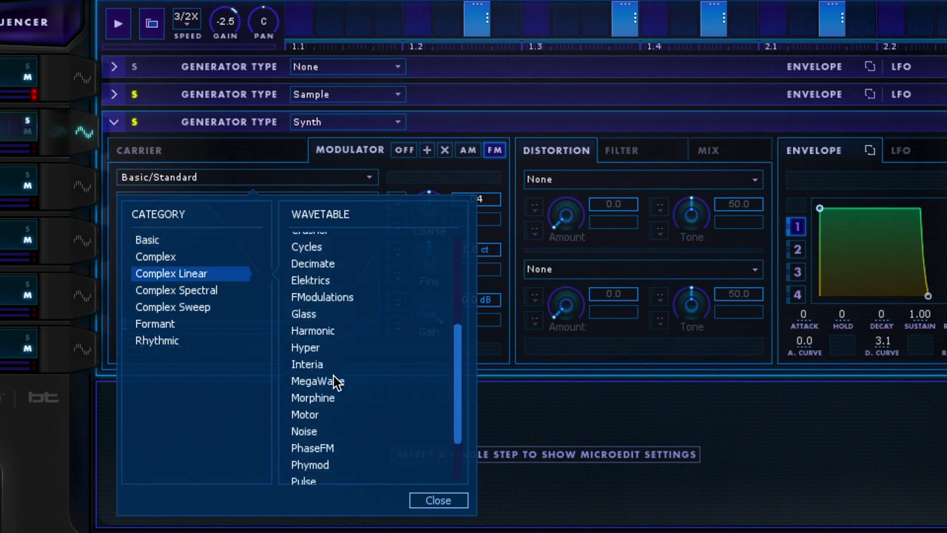
click(317, 434)
Shape the third layer's envelope to zero sustain with decay shortened to 867, and remove the envelope's modulation of wavetable position.
click(432, 503)
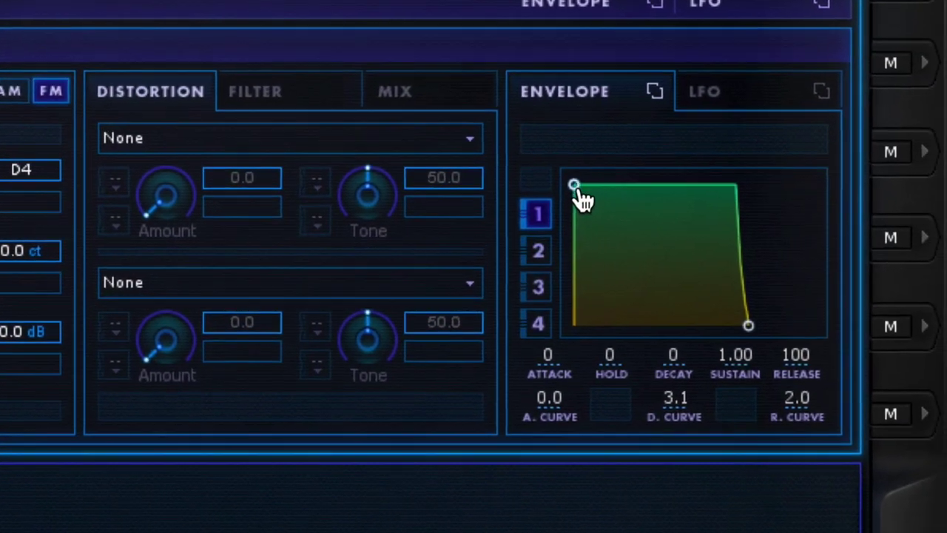
drag(575, 185, 633, 340)
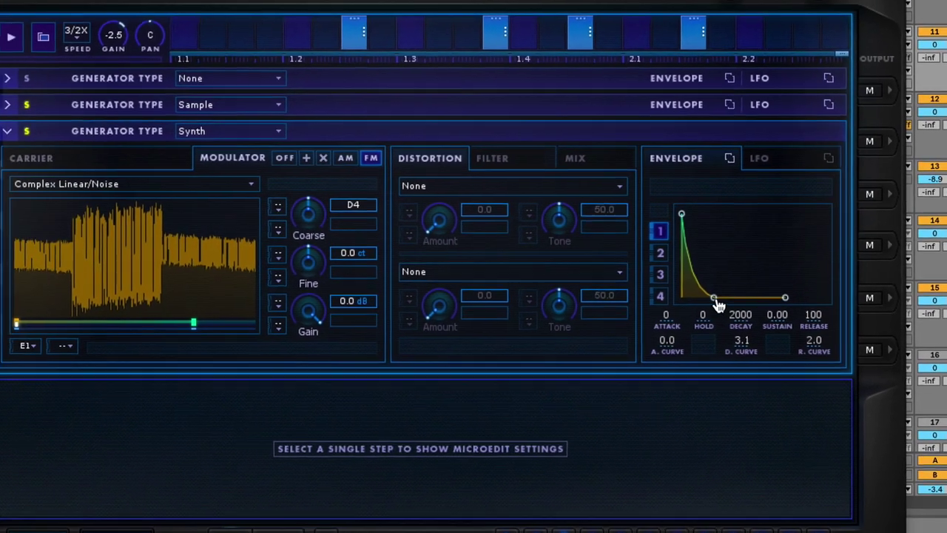
drag(682, 303, 676, 304)
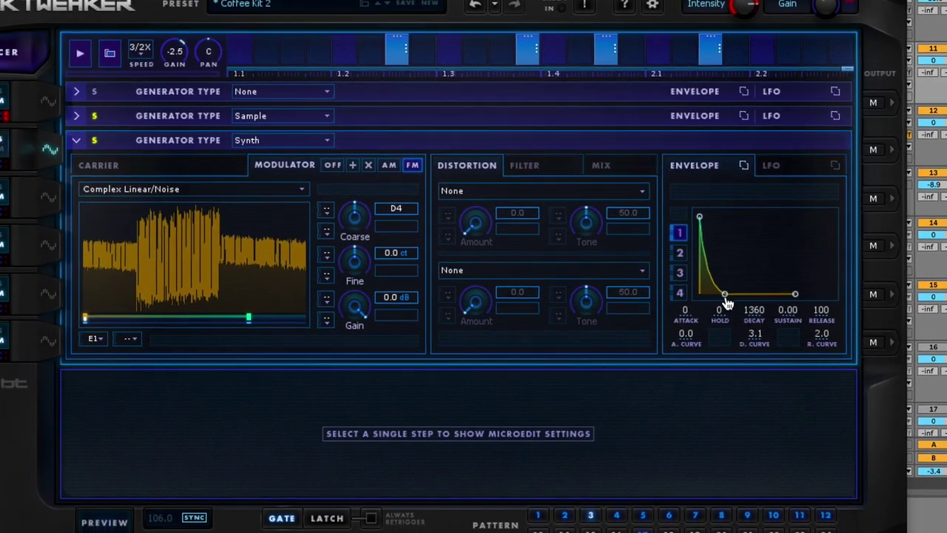
click(160, 331)
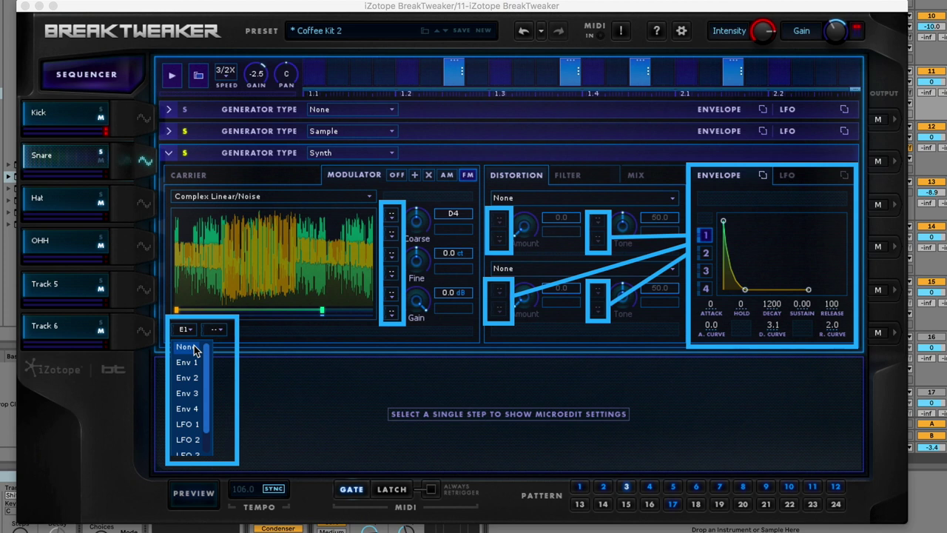
click(189, 347)
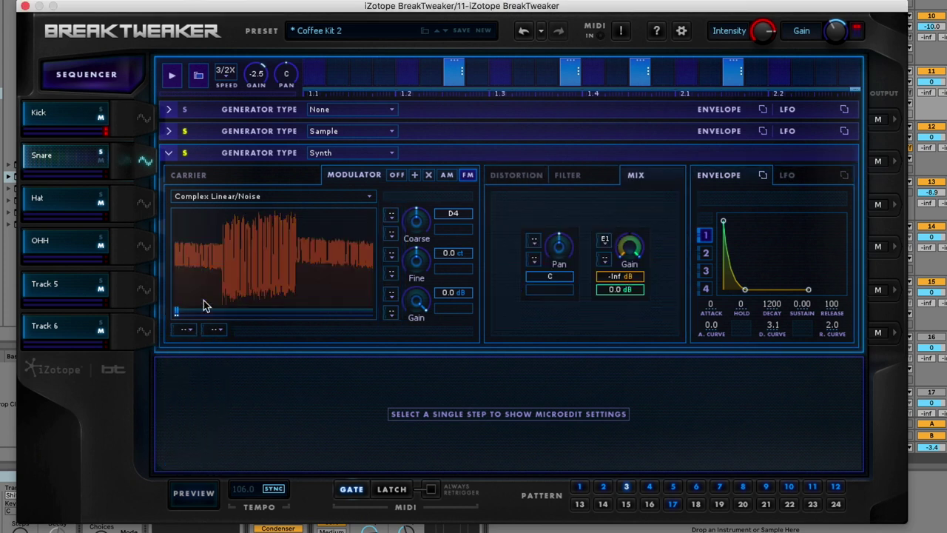
click(171, 78)
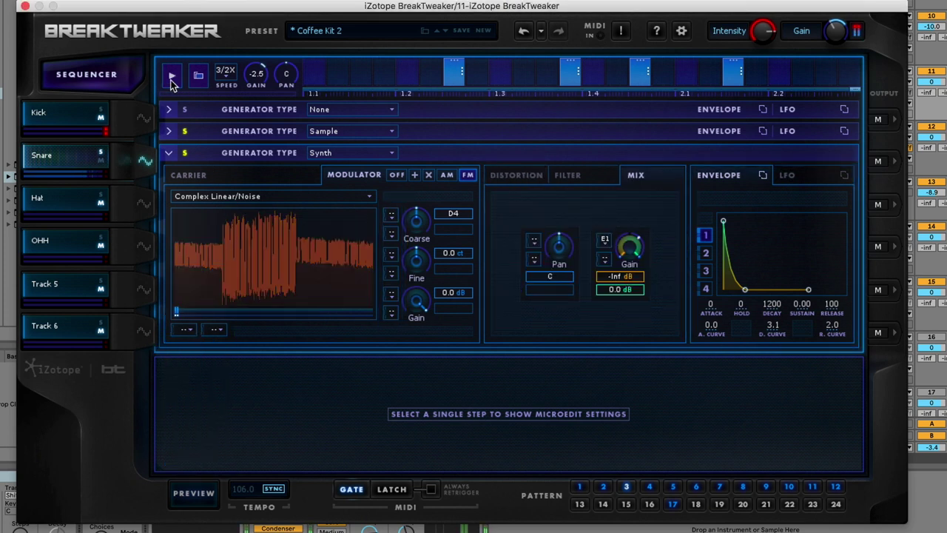
drag(746, 292, 740, 294)
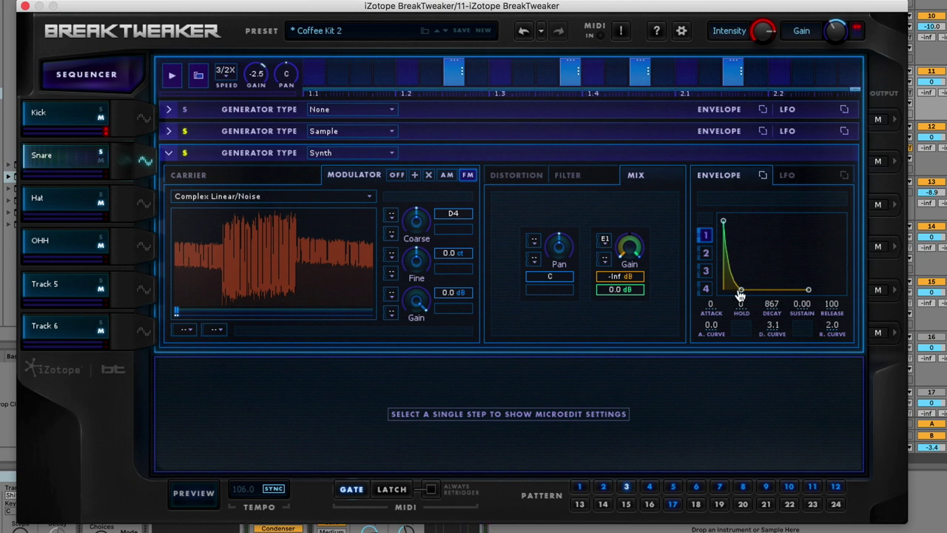
click(171, 79)
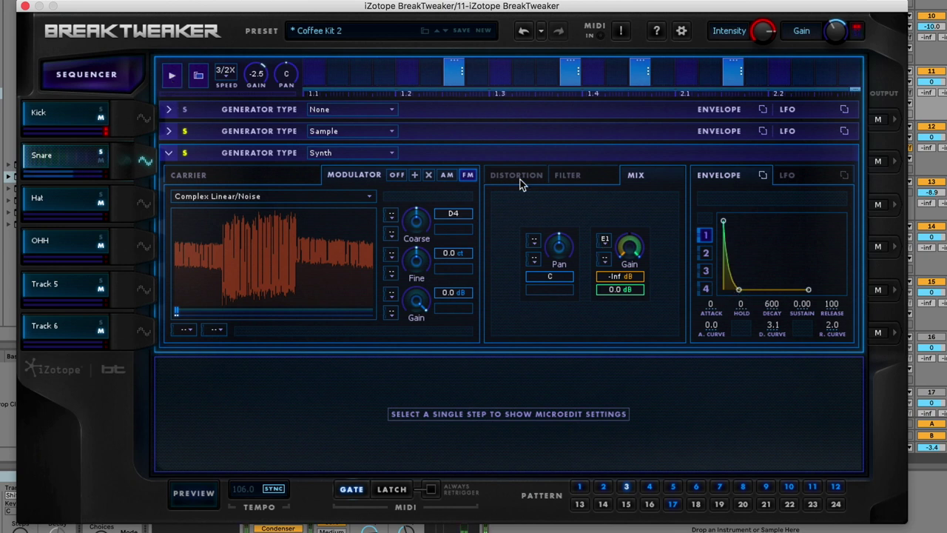
Apply a Tokyo filter to the third Synth layer and audition the filtered noise.
click(568, 180)
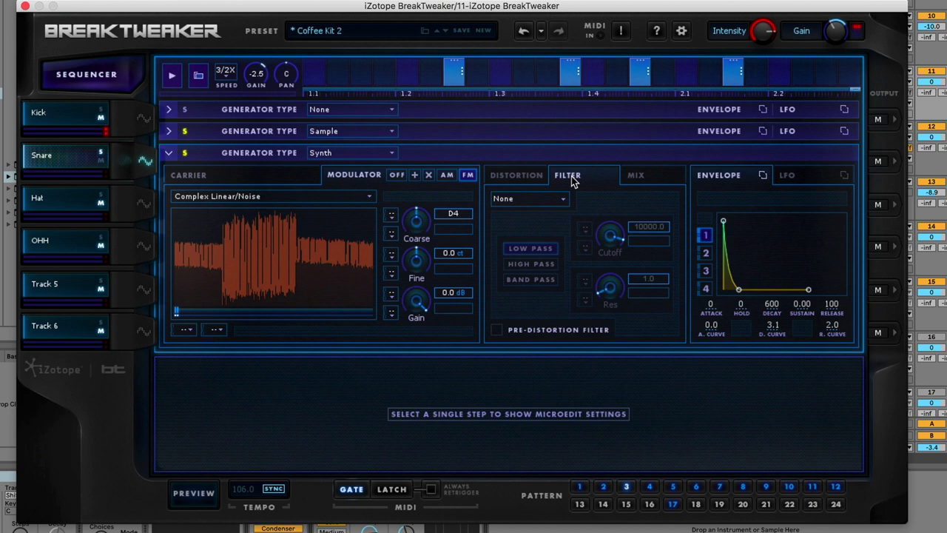
click(556, 200)
click(530, 246)
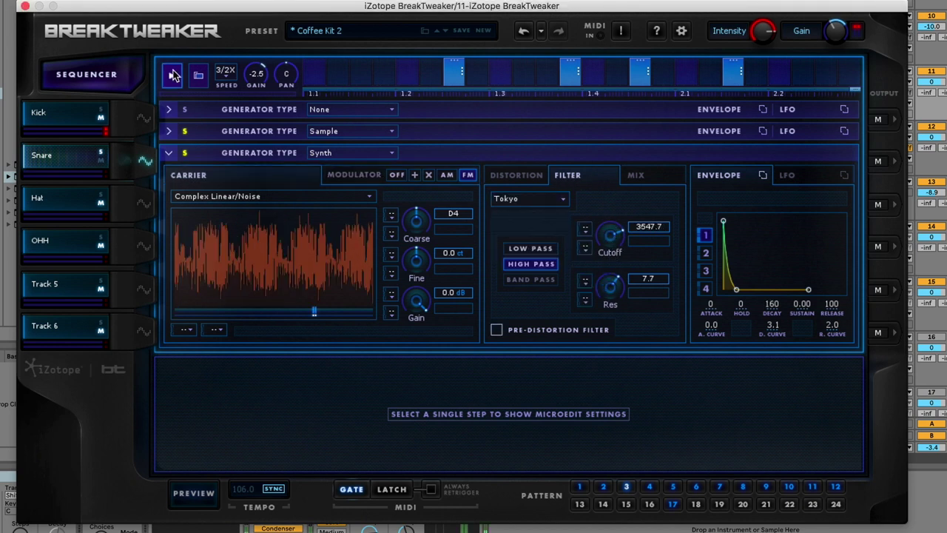
click(173, 75)
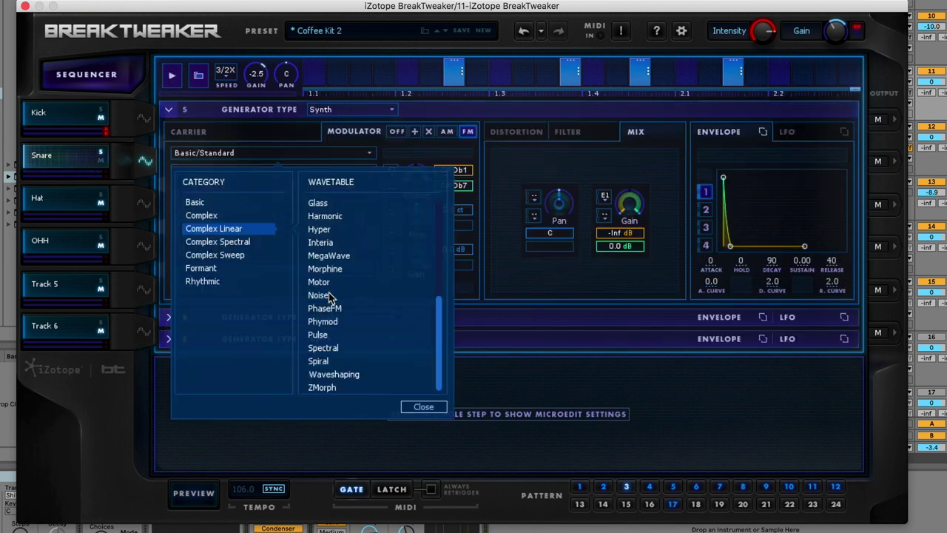
Give the first Synth layer the Noise wavetable at an earlier position and review its filter.
click(330, 294)
click(418, 404)
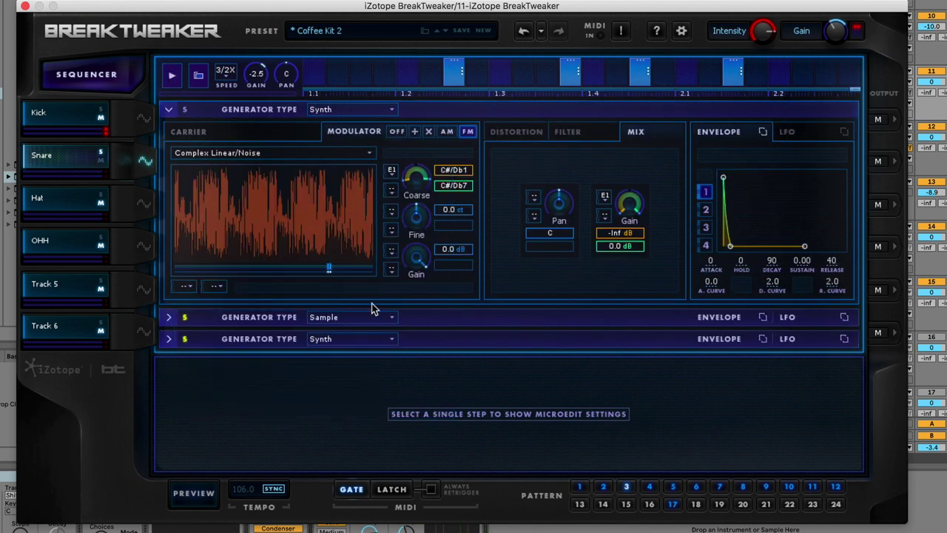
drag(329, 268, 217, 269)
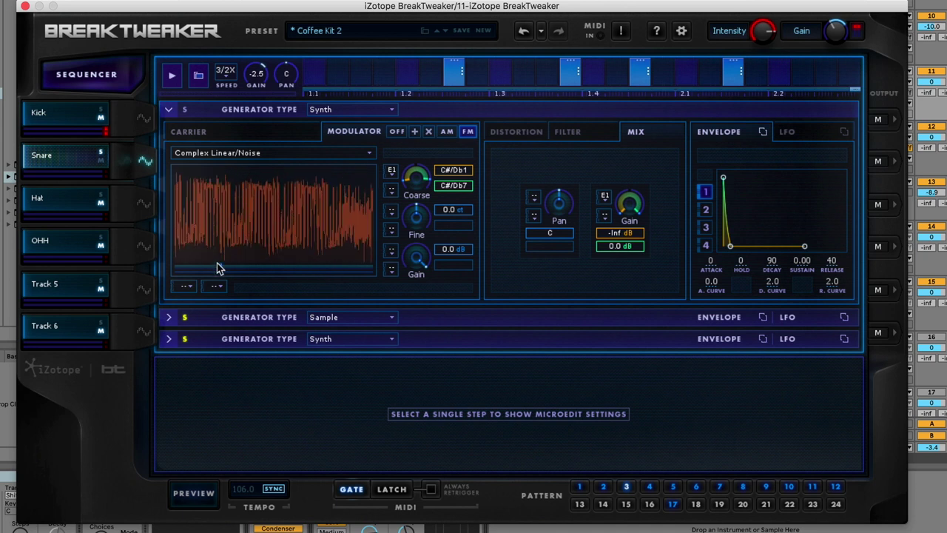
click(568, 131)
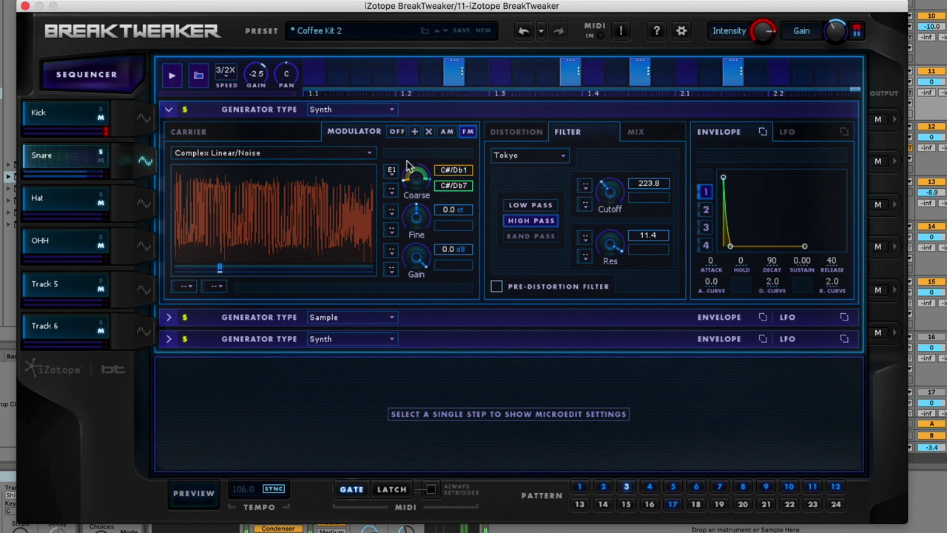
click(172, 76)
click(178, 108)
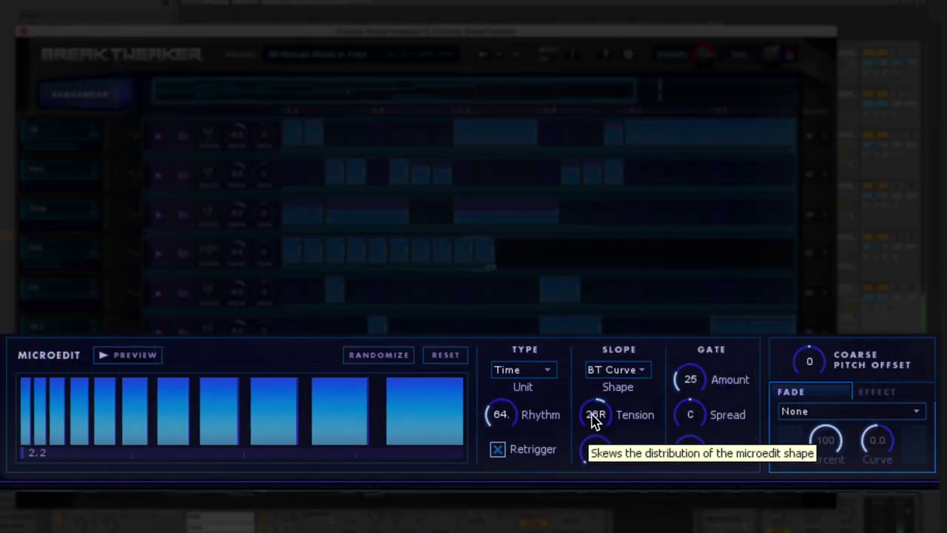
Raise the microedit slope tension, check steps 2.1 and 2.2, and even the slices at tension 20R.
mouse_move(594, 421)
mouse_down()
mouse_move(595, 408)
mouse_move(596, 416)
mouse_up()
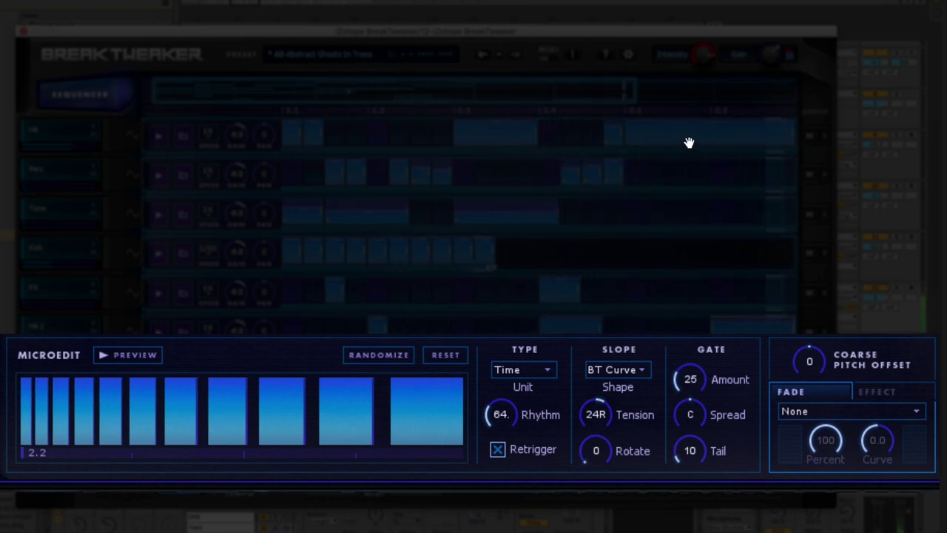
click(713, 141)
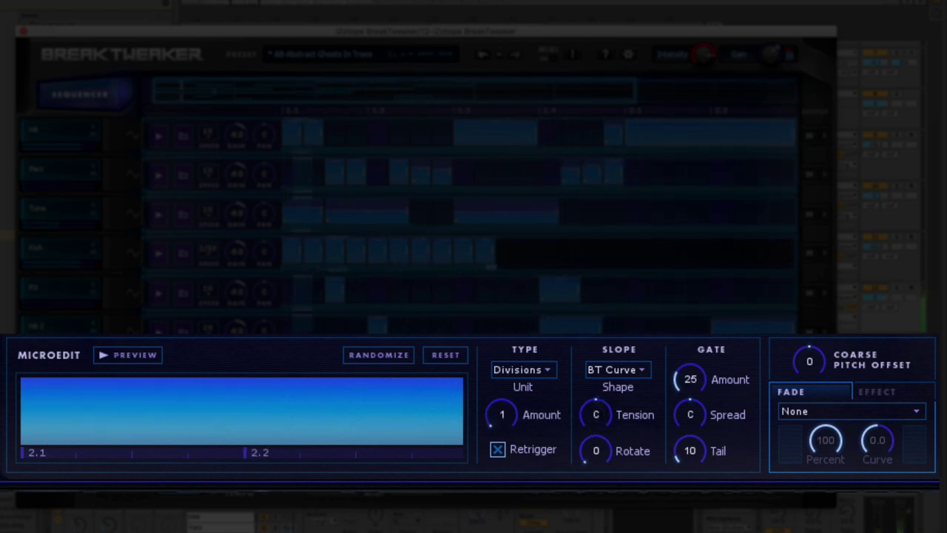
click(733, 332)
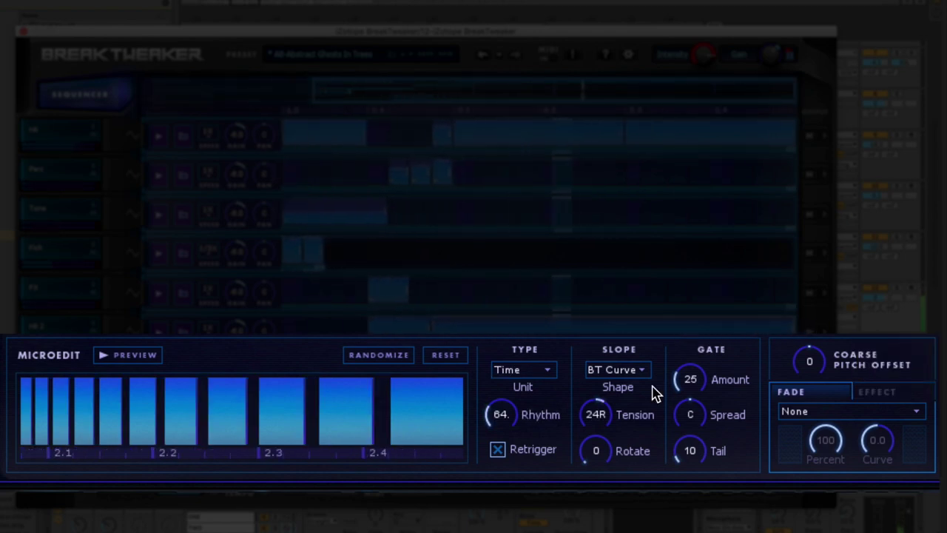
scroll(595, 411, up, 5)
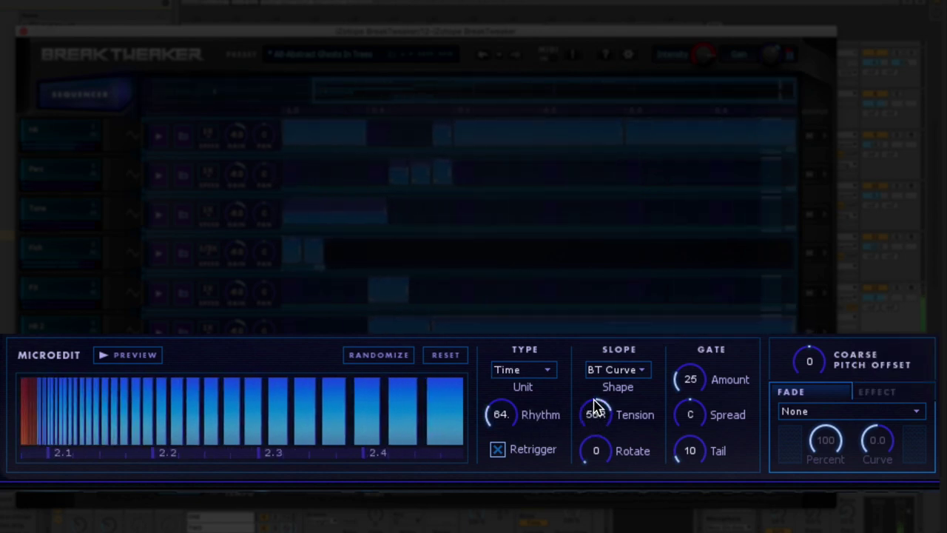
drag(596, 409, 558, 284)
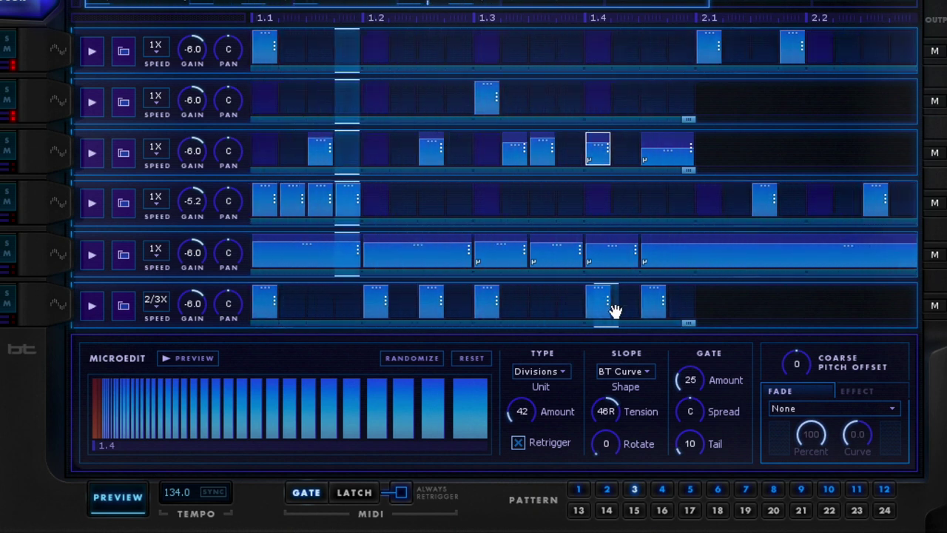
Switch to pattern 5 with a Divisions microedit, raising Amount to about 32 for thin slices.
click(856, 392)
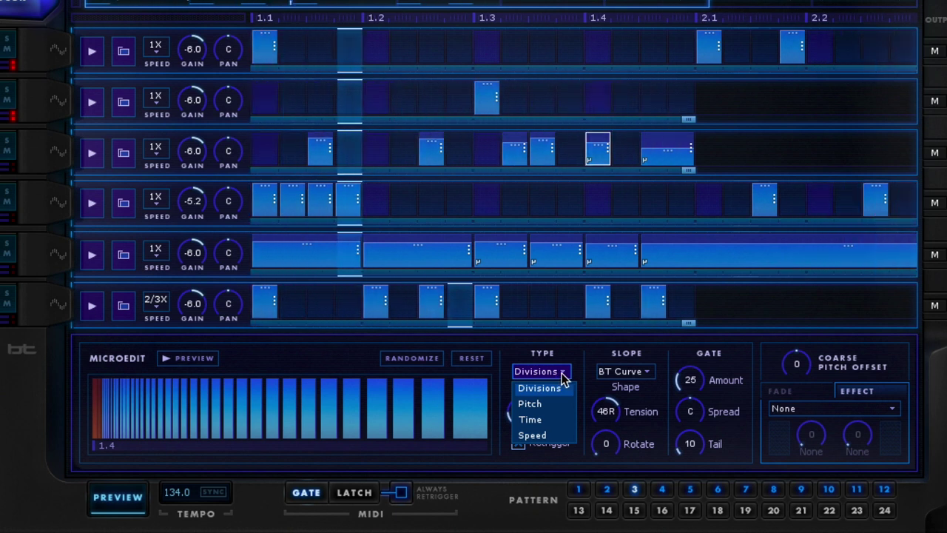
click(555, 388)
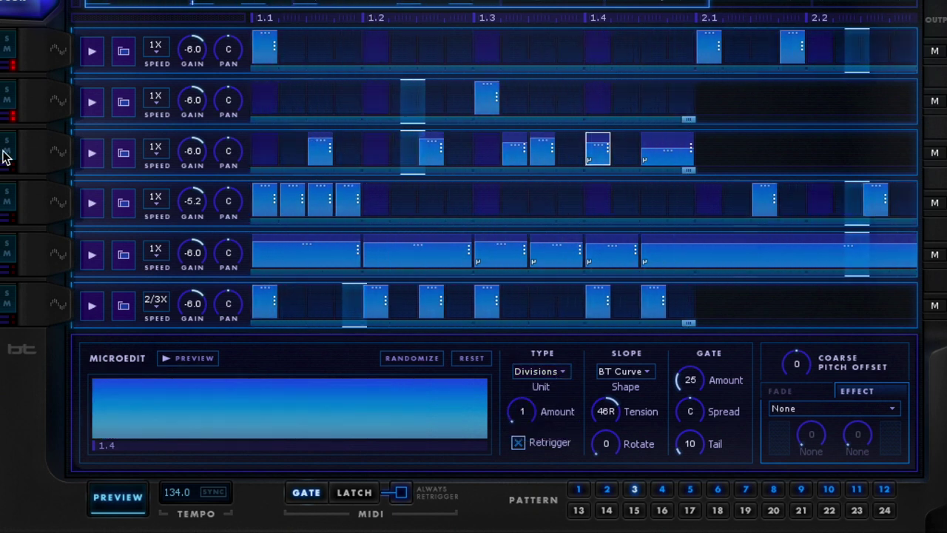
click(560, 370)
click(557, 370)
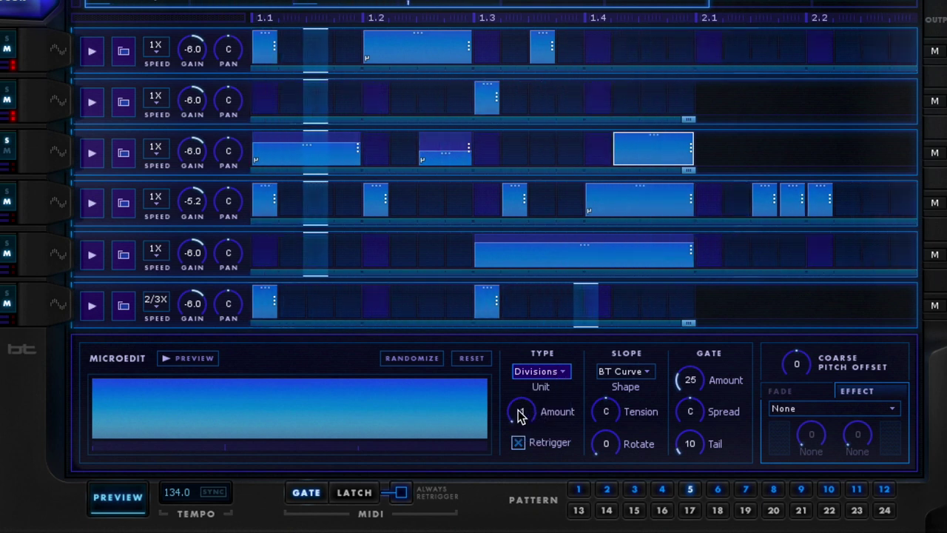
mouse_move(521, 415)
mouse_down()
mouse_move(518, 388)
mouse_move(515, 416)
mouse_up()
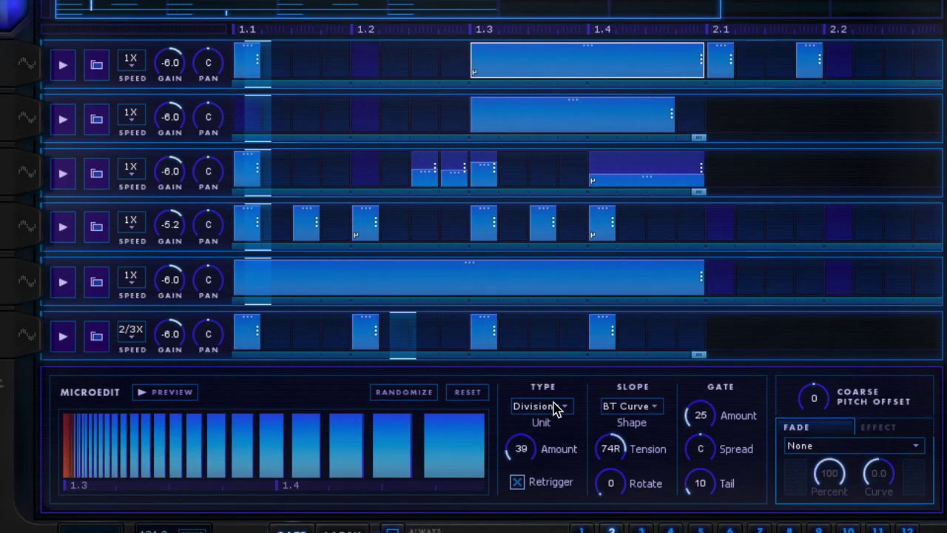
click(557, 407)
Use a Pitch microedit with slope tension 6R, trying notes F, Db3, E2, A1 and Gb1.
click(545, 441)
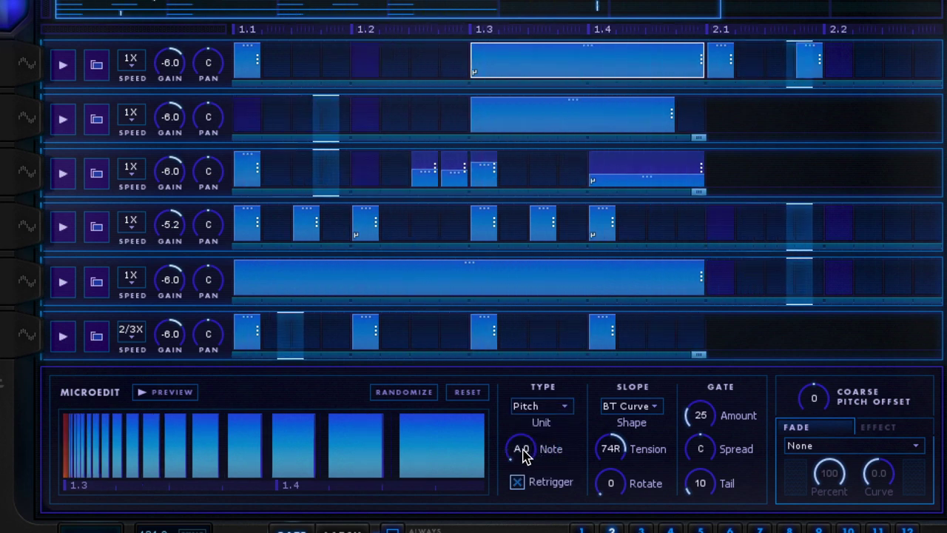
drag(523, 455, 529, 442)
drag(608, 450, 609, 482)
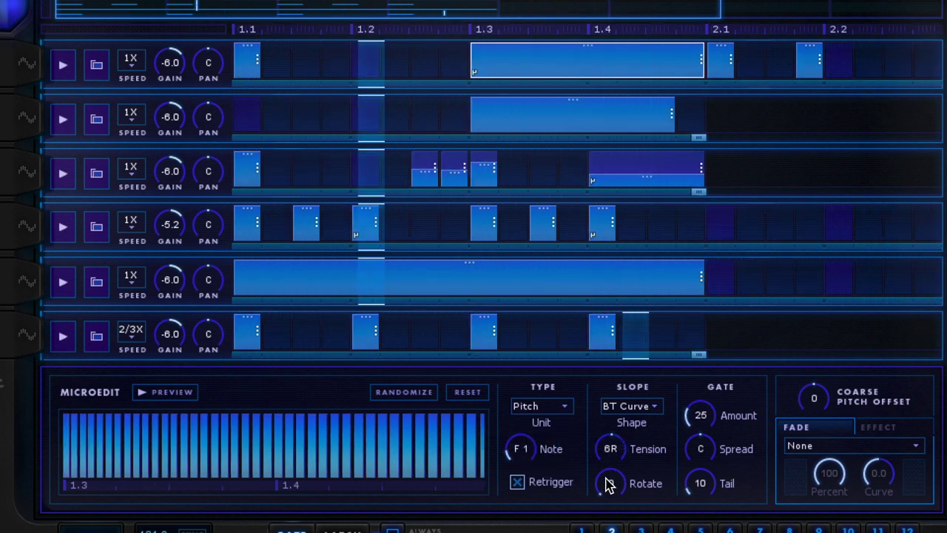
drag(523, 459, 529, 421)
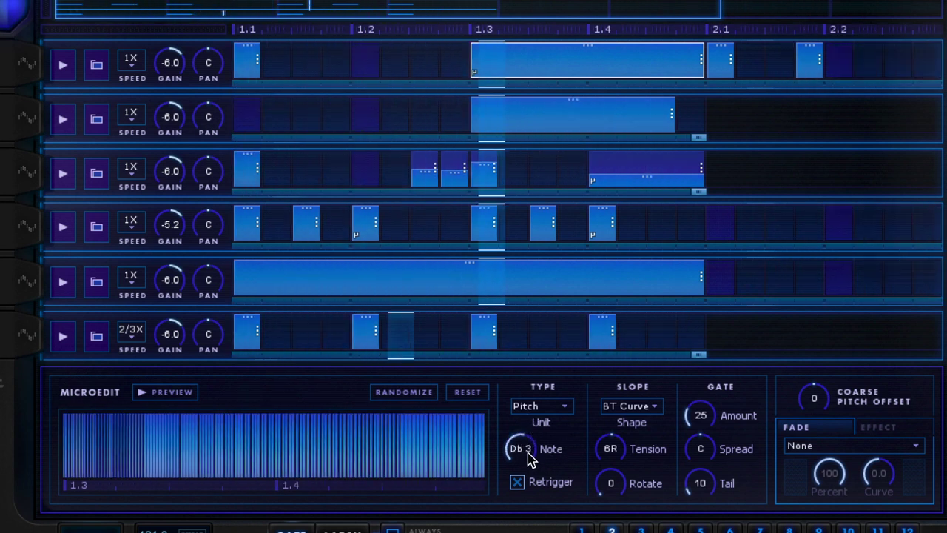
drag(518, 457, 518, 471)
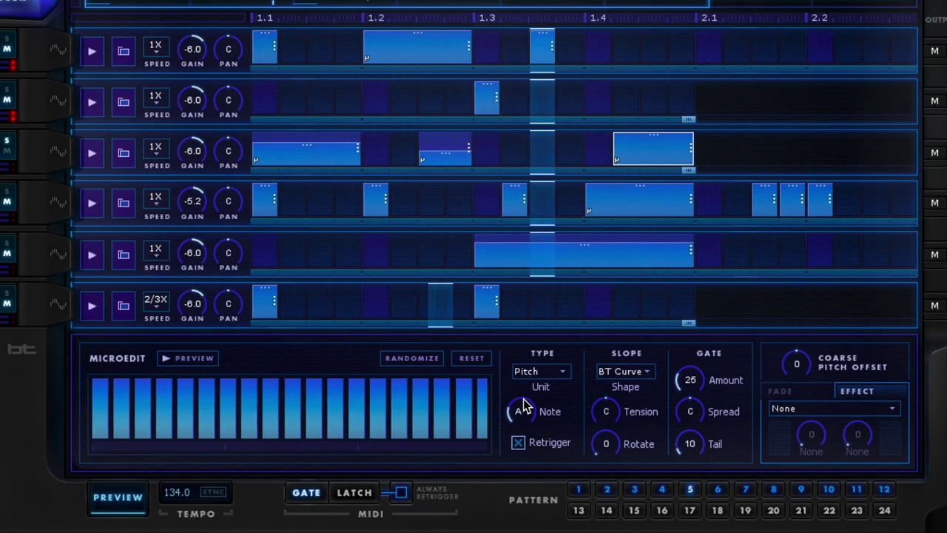
drag(521, 436, 520, 458)
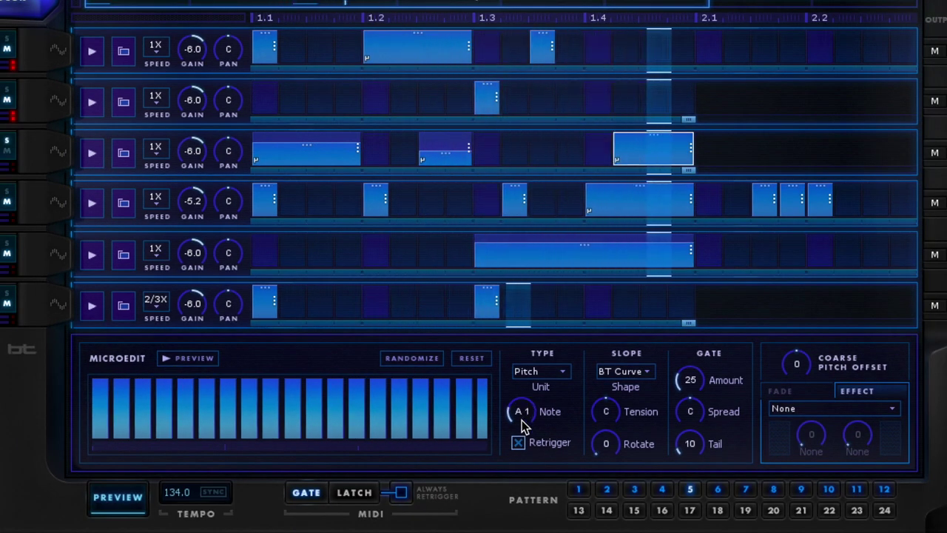
drag(522, 420, 524, 419)
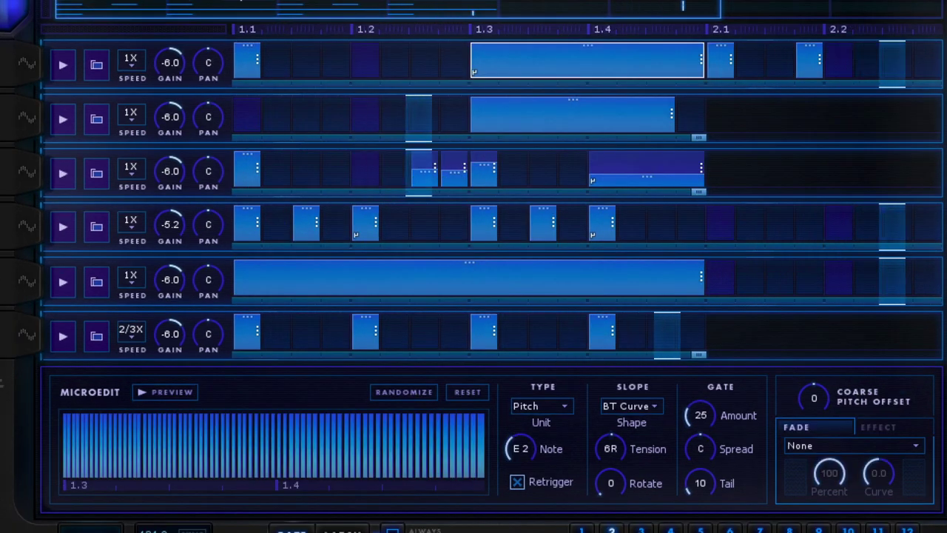
Try a Time microedit with the rhythm raised to 64. for denser repeats.
click(522, 415)
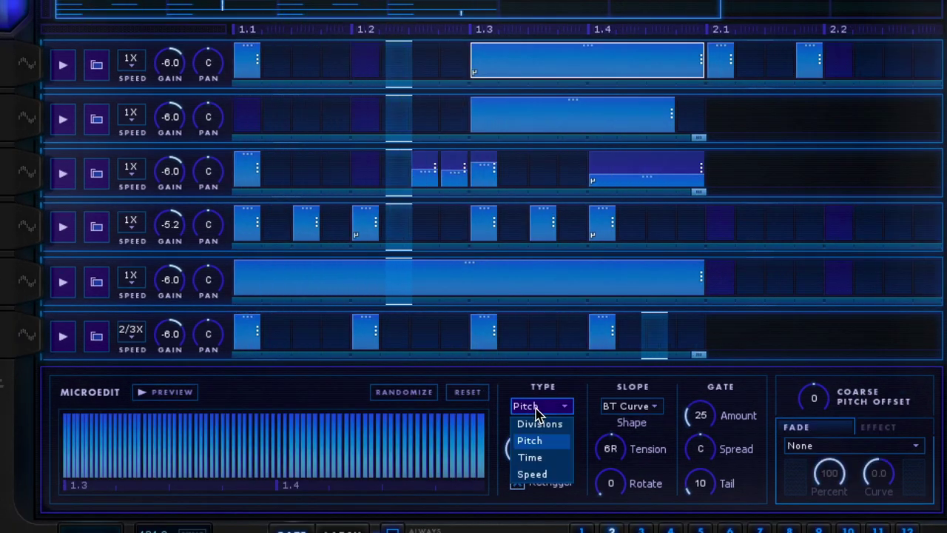
click(541, 454)
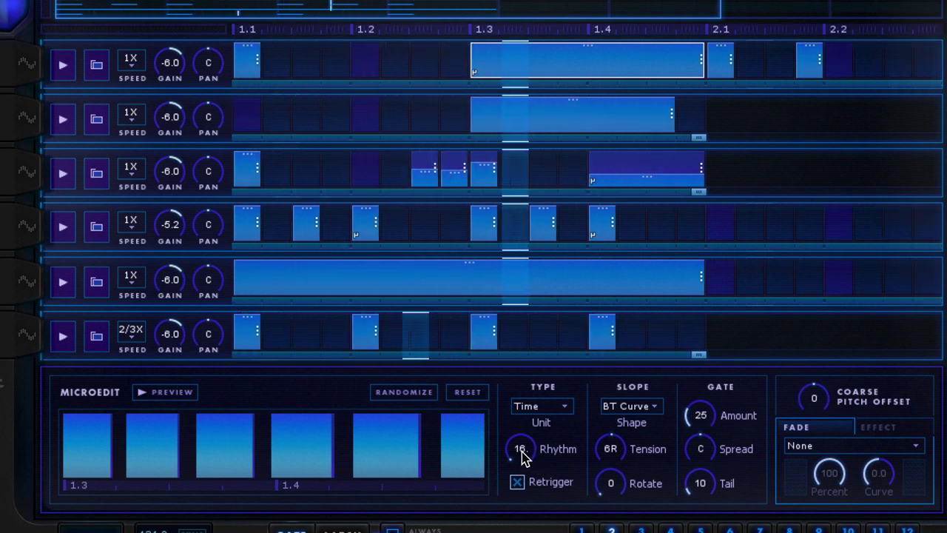
drag(522, 456, 541, 424)
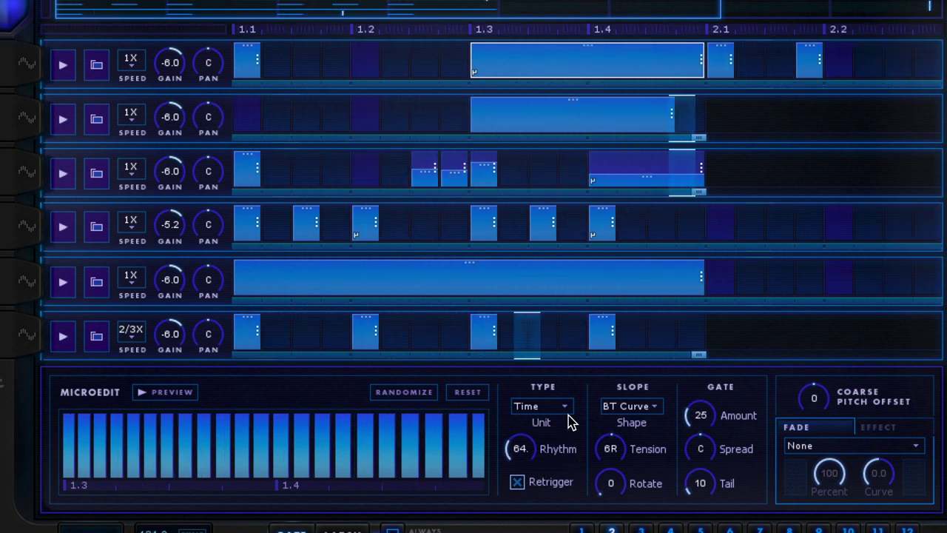
Switch the microedit to Speed and settle the rate at about 144 Hz.
click(567, 408)
click(550, 477)
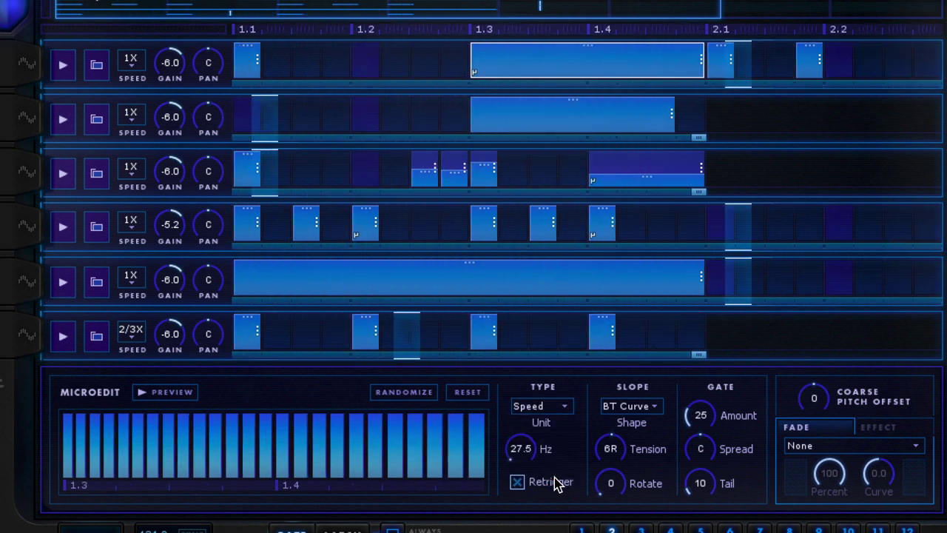
mouse_move(528, 448)
mouse_down()
mouse_move(531, 418)
mouse_move(527, 466)
mouse_up()
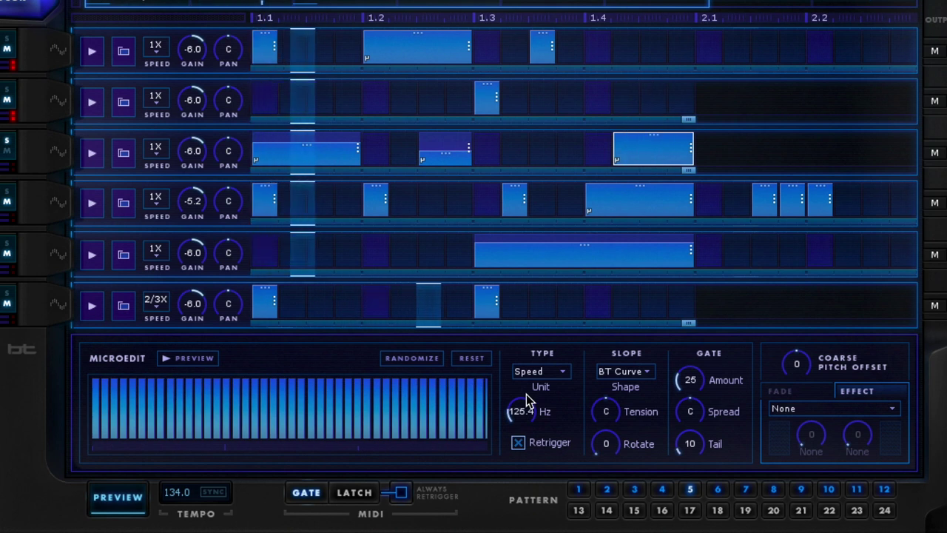
drag(526, 412, 518, 420)
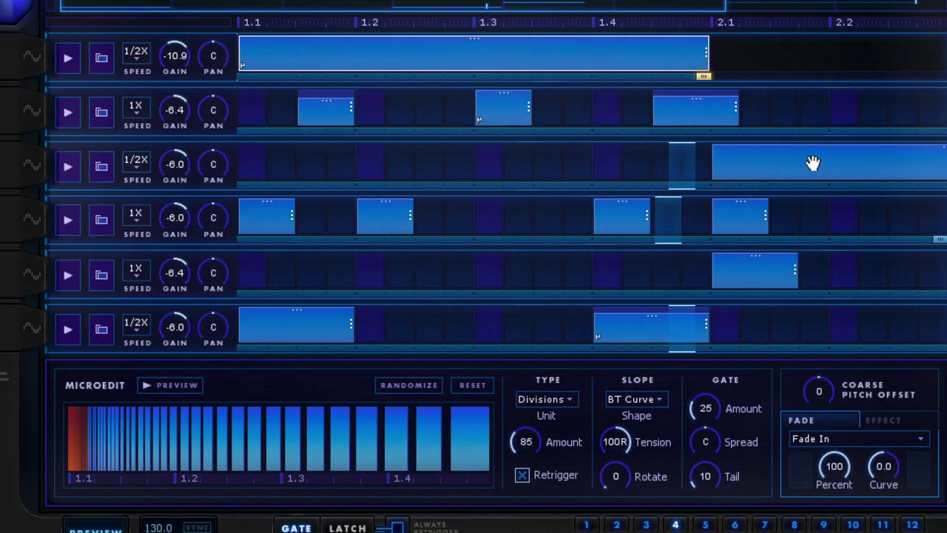
Keep the BT Curve slope shape and set the Divisions amount to about 151.
click(658, 402)
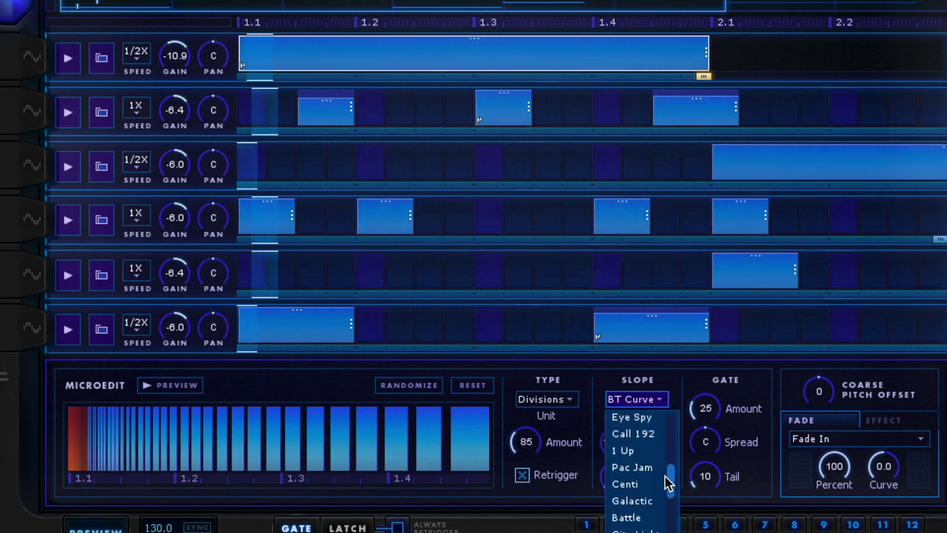
drag(669, 483, 658, 422)
click(655, 419)
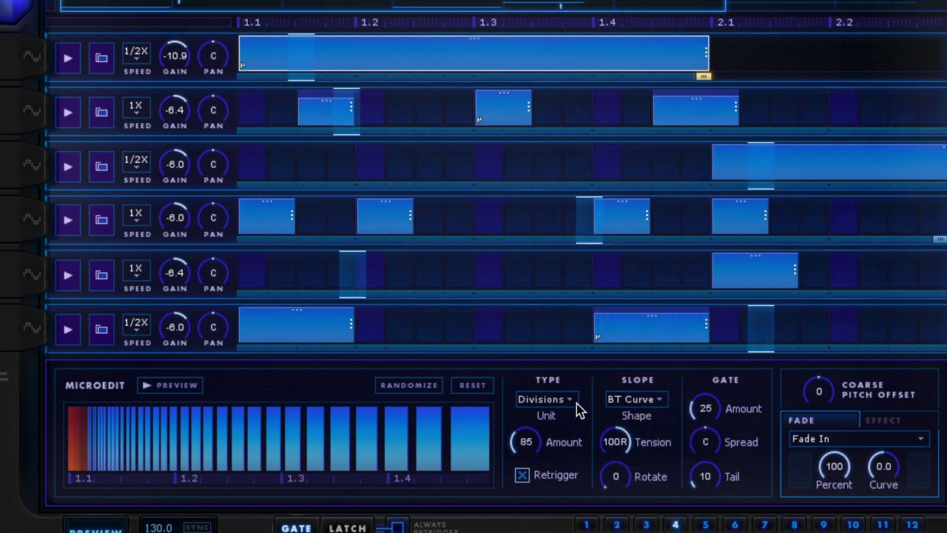
drag(530, 444, 539, 392)
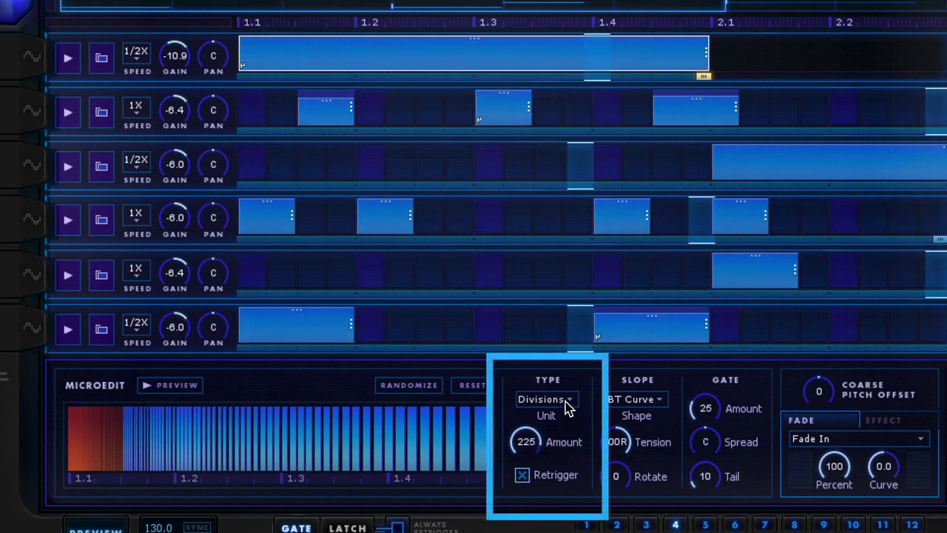
mouse_move(516, 451)
mouse_down()
mouse_move(524, 470)
mouse_move(529, 453)
mouse_up()
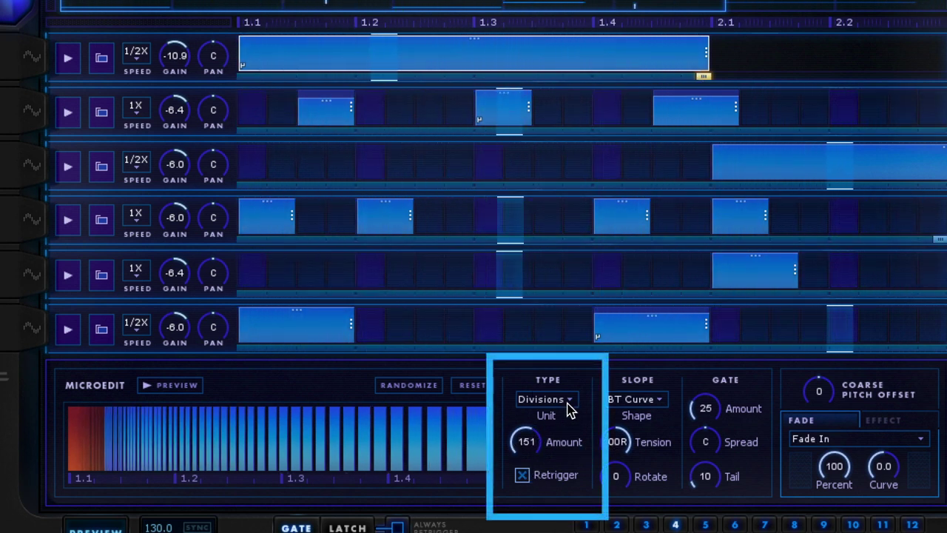
Cycle the microedit through Pitch at A1 and Time at 64, ending on Speed at 88.1 Hz.
click(567, 403)
click(563, 435)
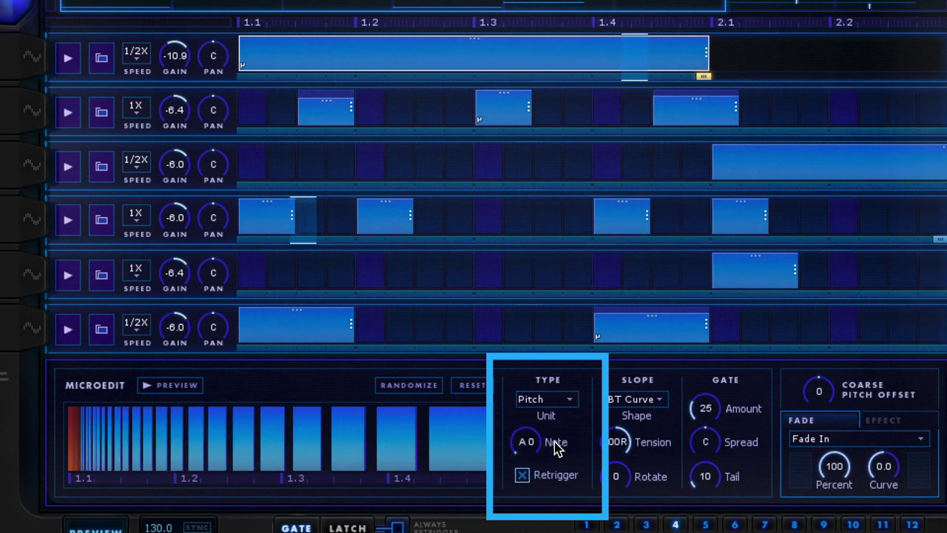
drag(547, 444, 543, 423)
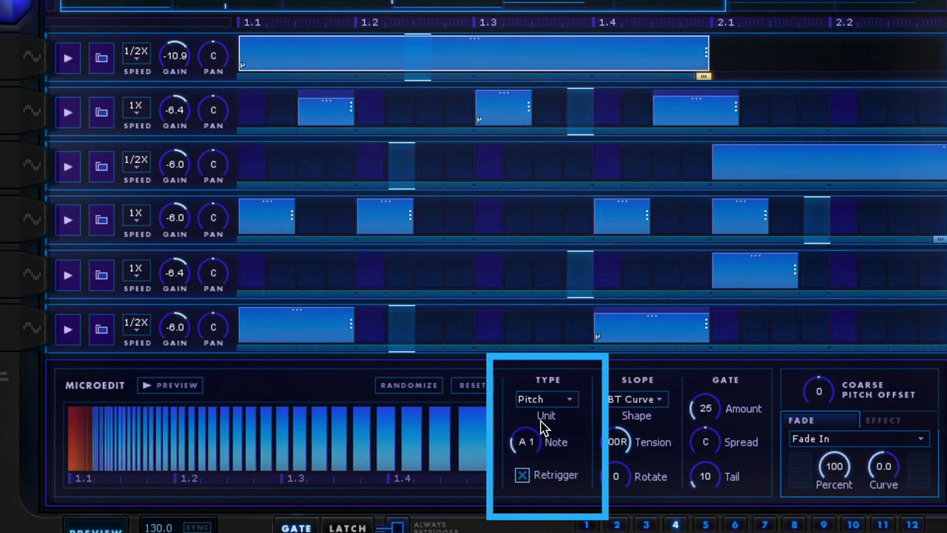
click(573, 401)
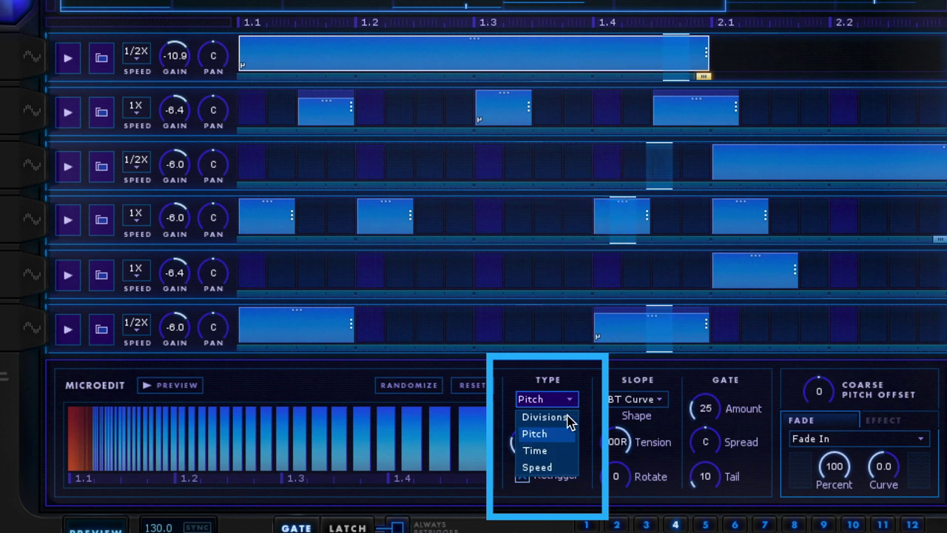
click(562, 452)
drag(531, 442, 539, 417)
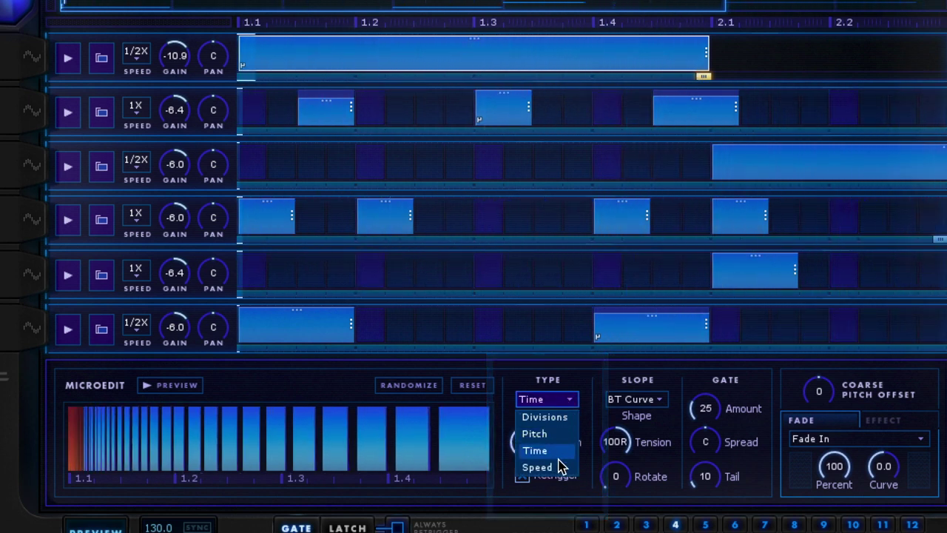
click(561, 466)
drag(528, 439, 535, 429)
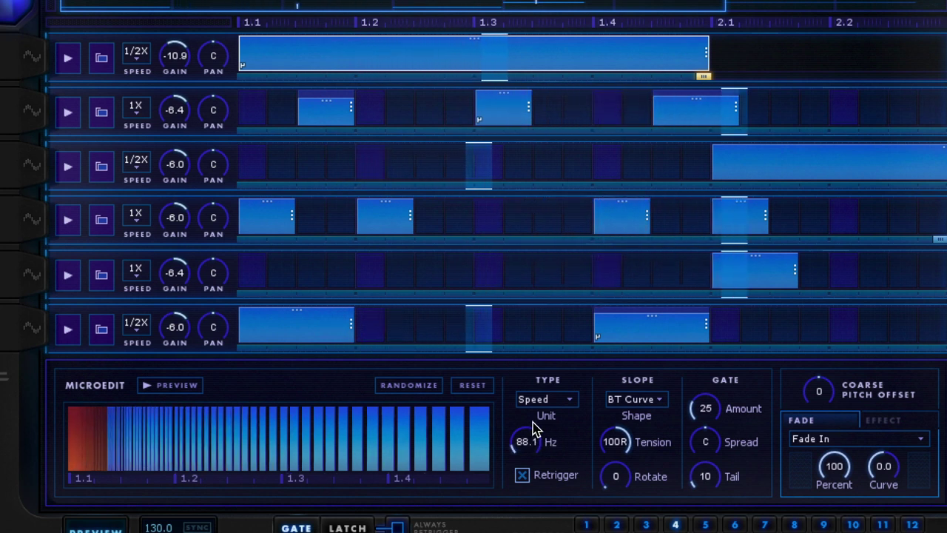
click(550, 404)
Set Divisions Amount 93, tension 98R, rotate 20, and Gate Amount 65, Spread 16R, Tail 50.
click(546, 418)
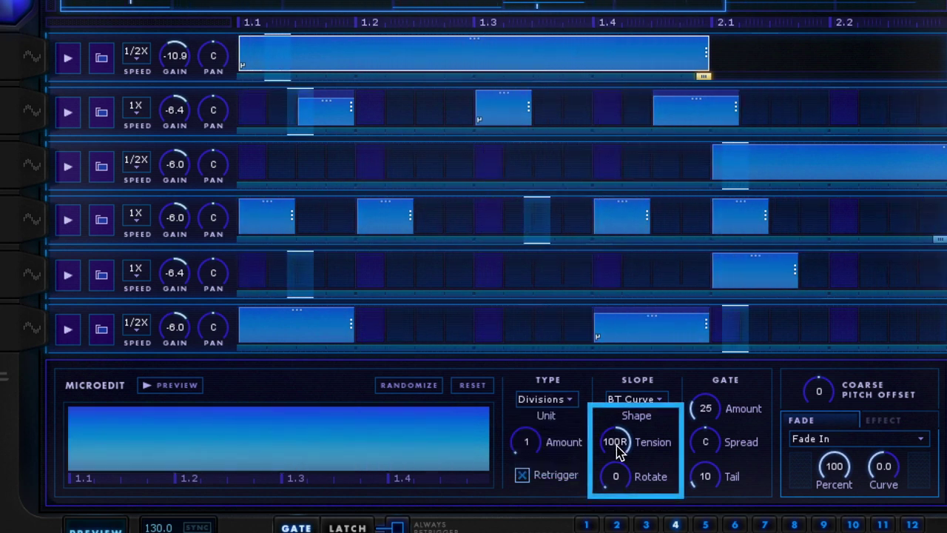
drag(526, 443, 614, 438)
drag(617, 478, 622, 463)
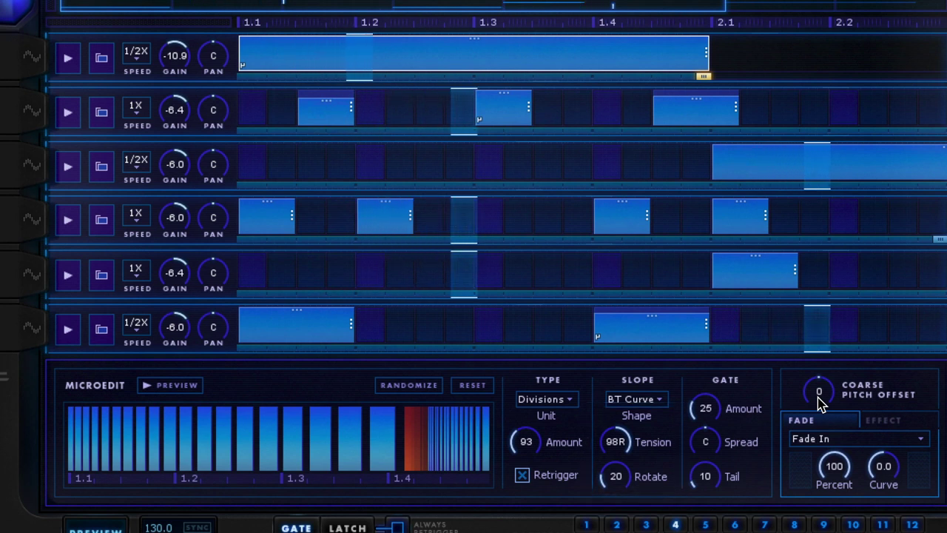
drag(707, 409, 715, 369)
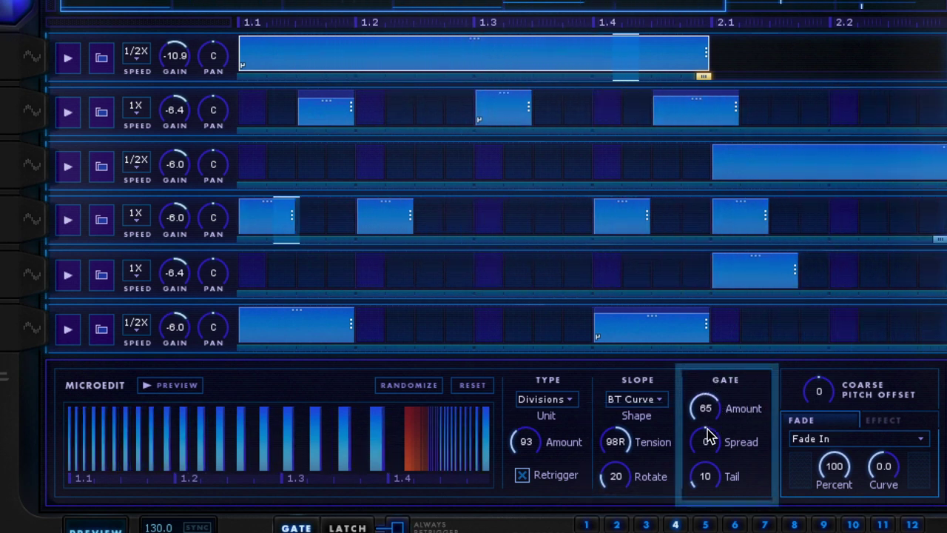
mouse_move(705, 442)
mouse_down()
mouse_move(708, 422)
mouse_move(703, 481)
mouse_move(704, 448)
mouse_up()
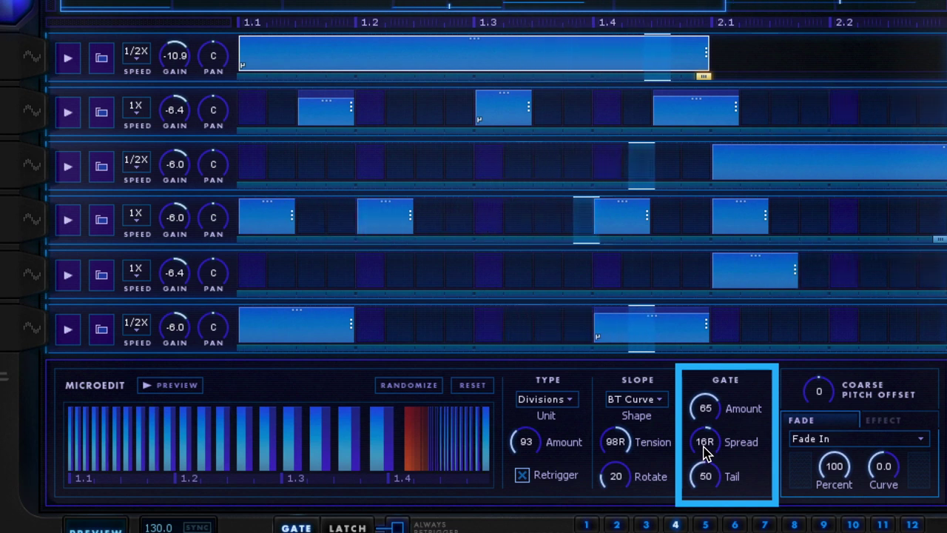